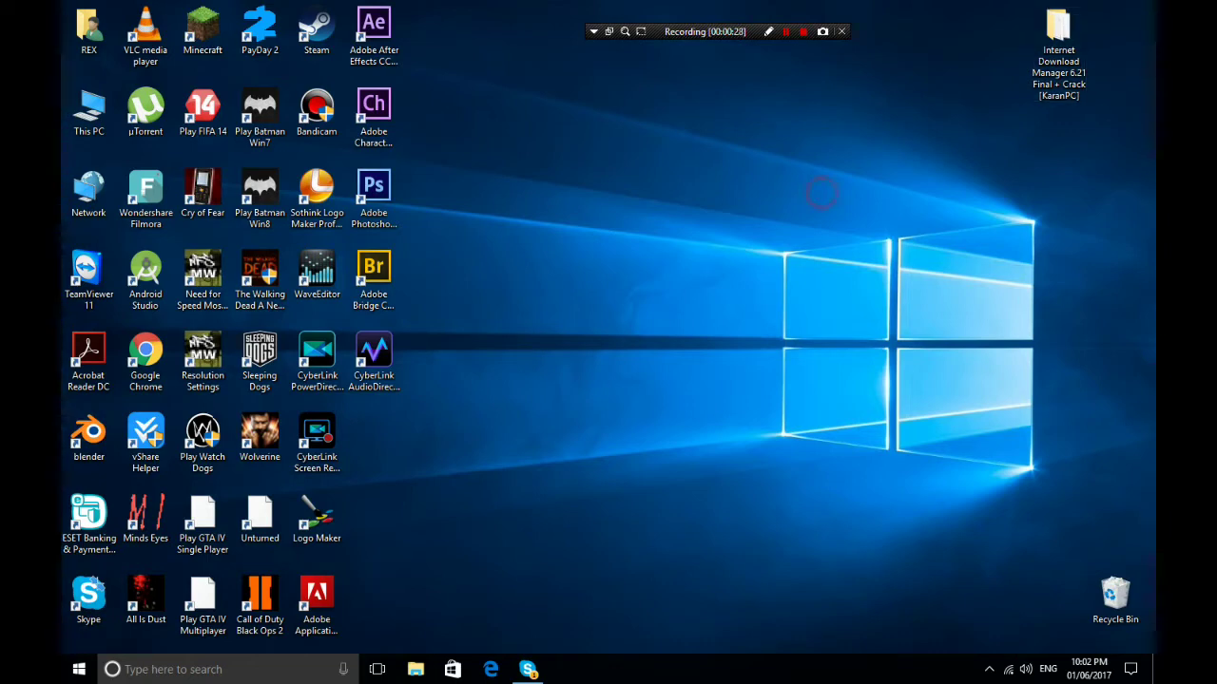
- Open the Internet Download Manager 6.21 Final + Crack [KaranPC] folder from the desktop and reposition its window
double_click(1050, 24)
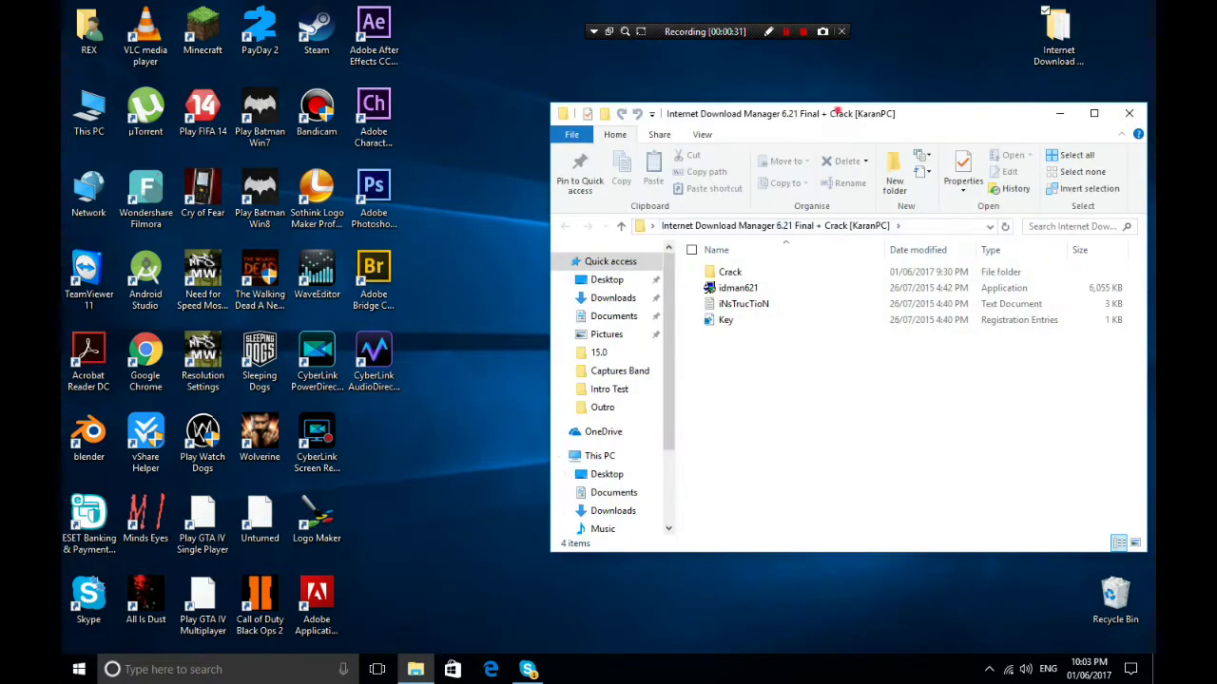
left_click_drag(835, 112, 616, 160)
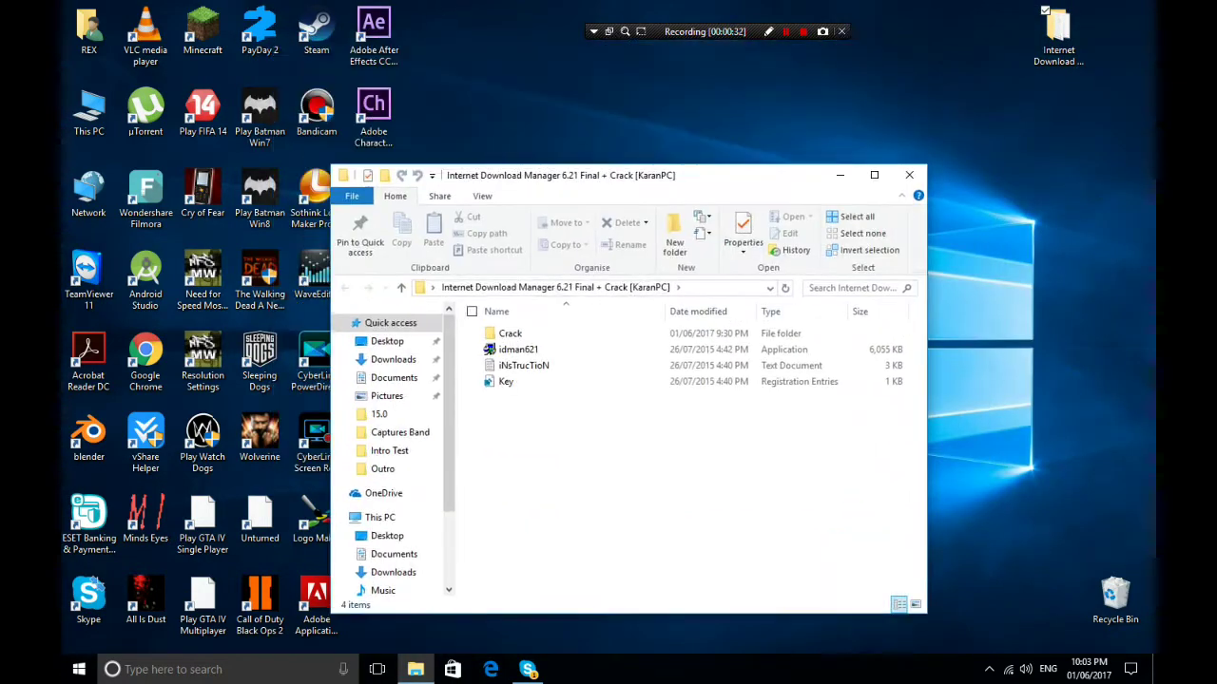
left_click_drag(553, 307, 603, 583)
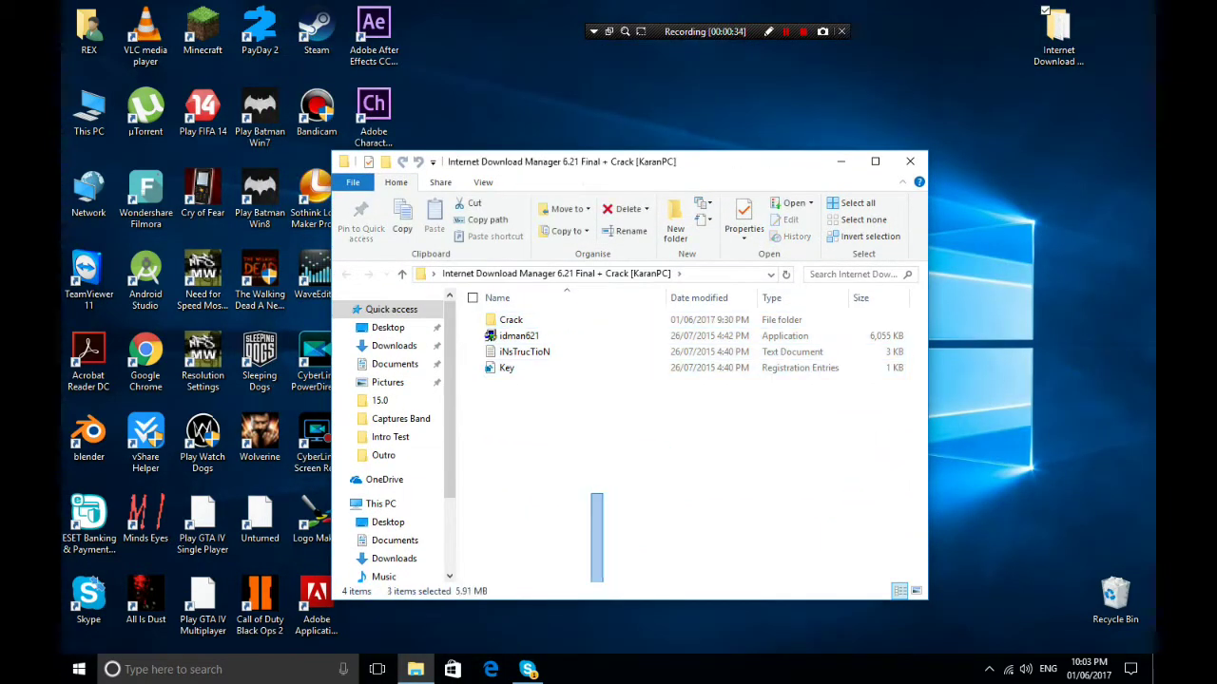
left_click_drag(596, 489, 587, 432)
left_click_drag(529, 516, 587, 442)
left_click(653, 426)
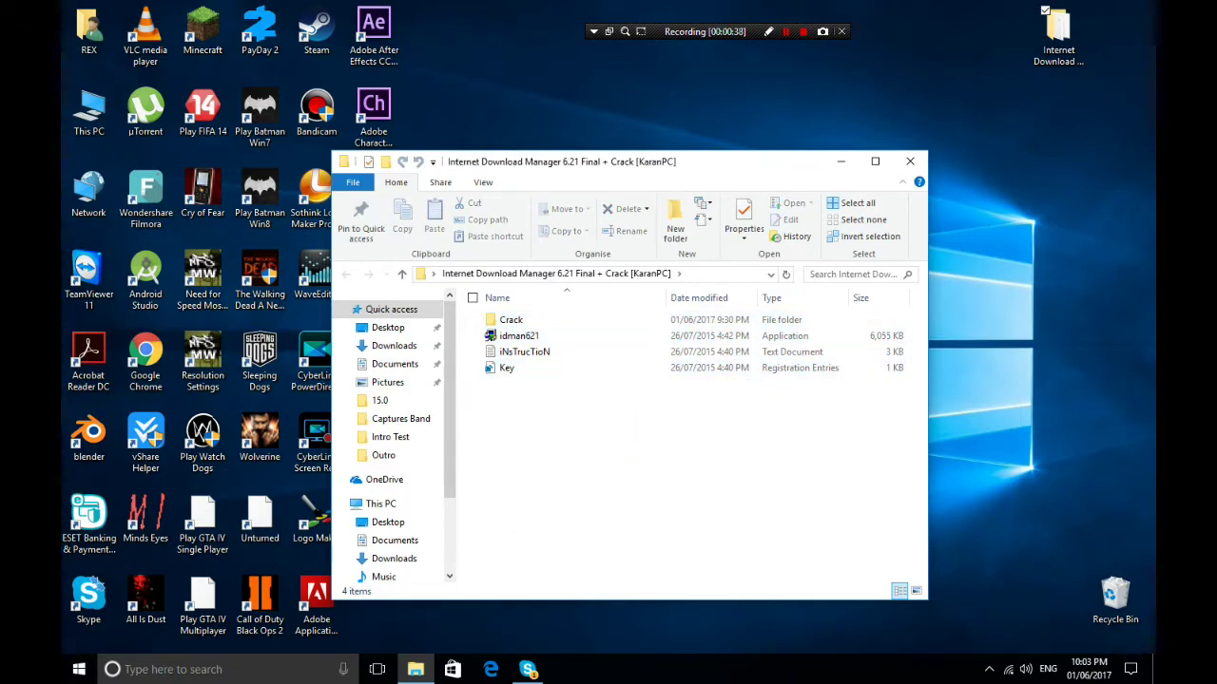
left_click_drag(605, 162, 388, 73)
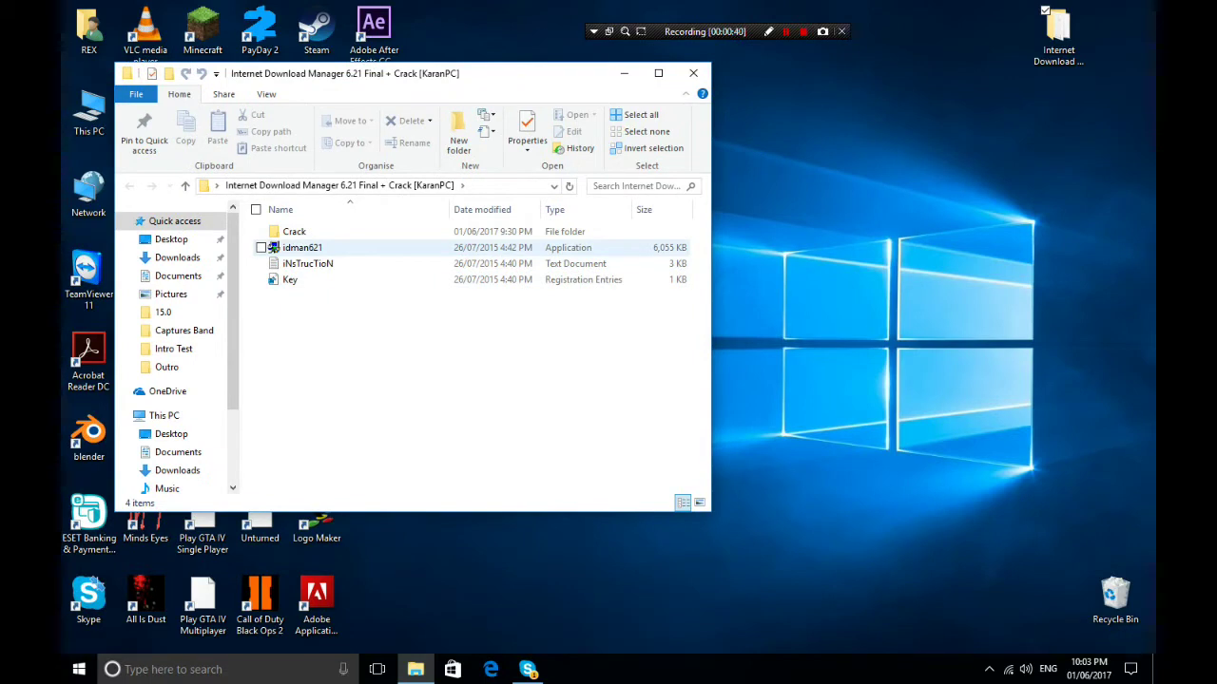
- Run the idman621 installer, install to the default destination folder with a desktop icon, and close the dialogs that follow
left_click(295, 249)
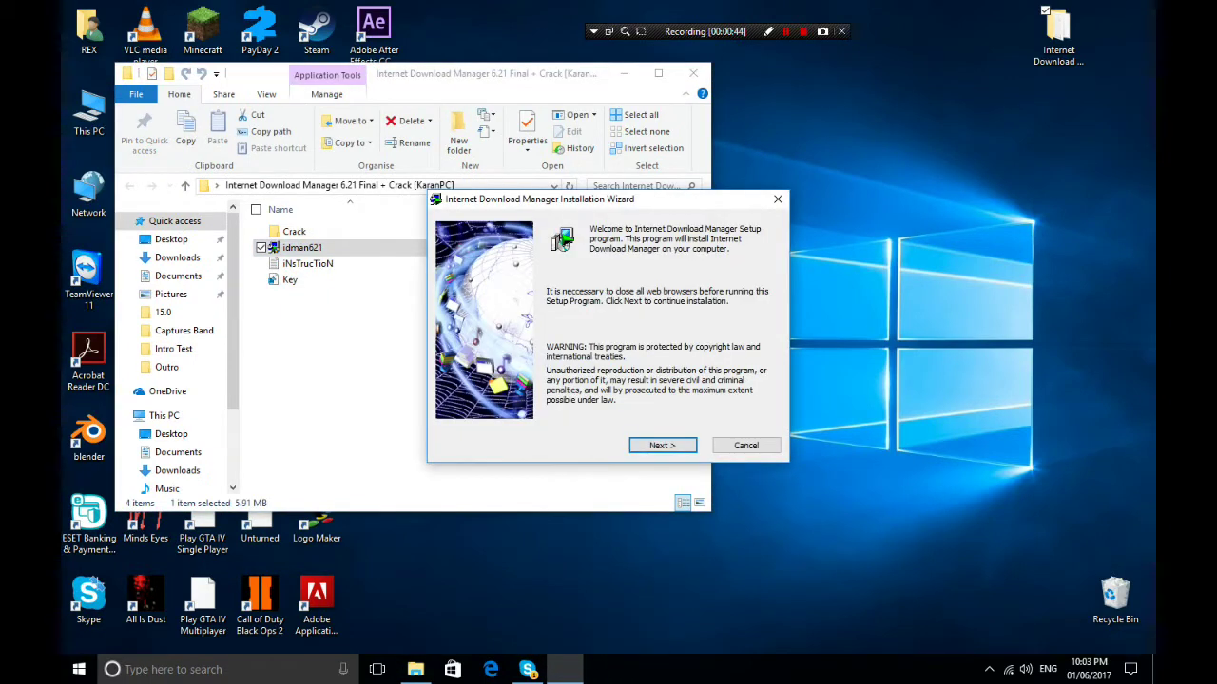
left_click(644, 446)
key("Return")
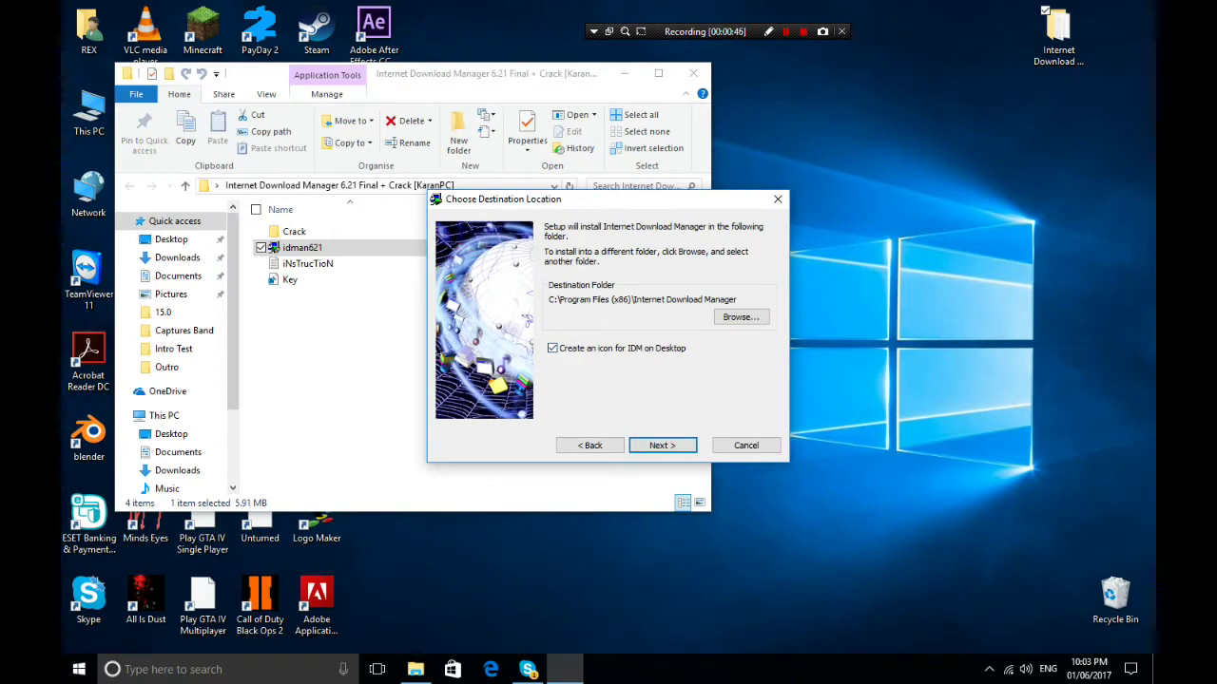
left_click(654, 444)
left_click(649, 443)
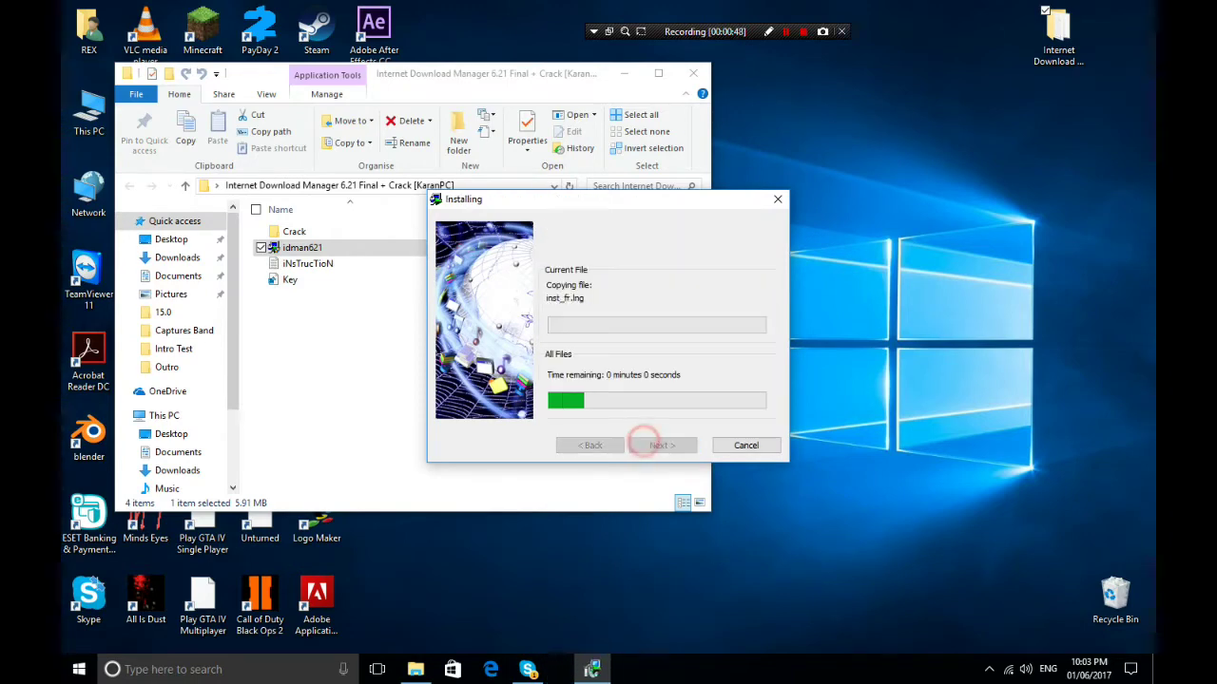
left_click(652, 443)
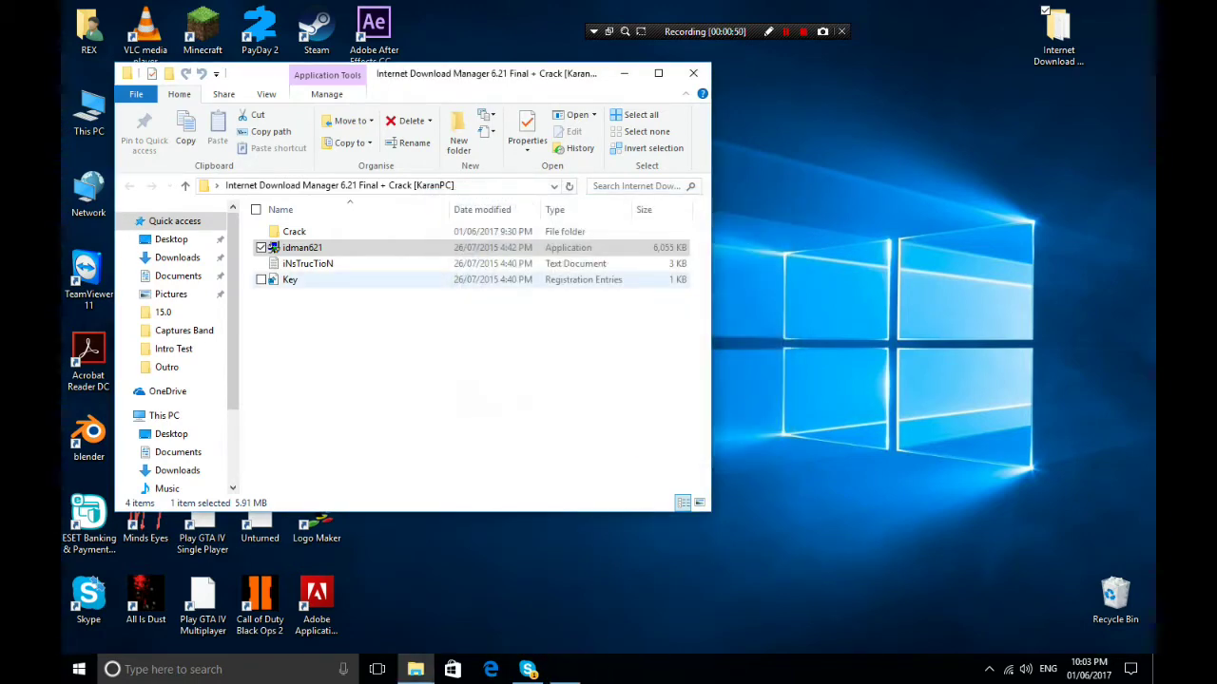
left_click(730, 136)
left_click(846, 519)
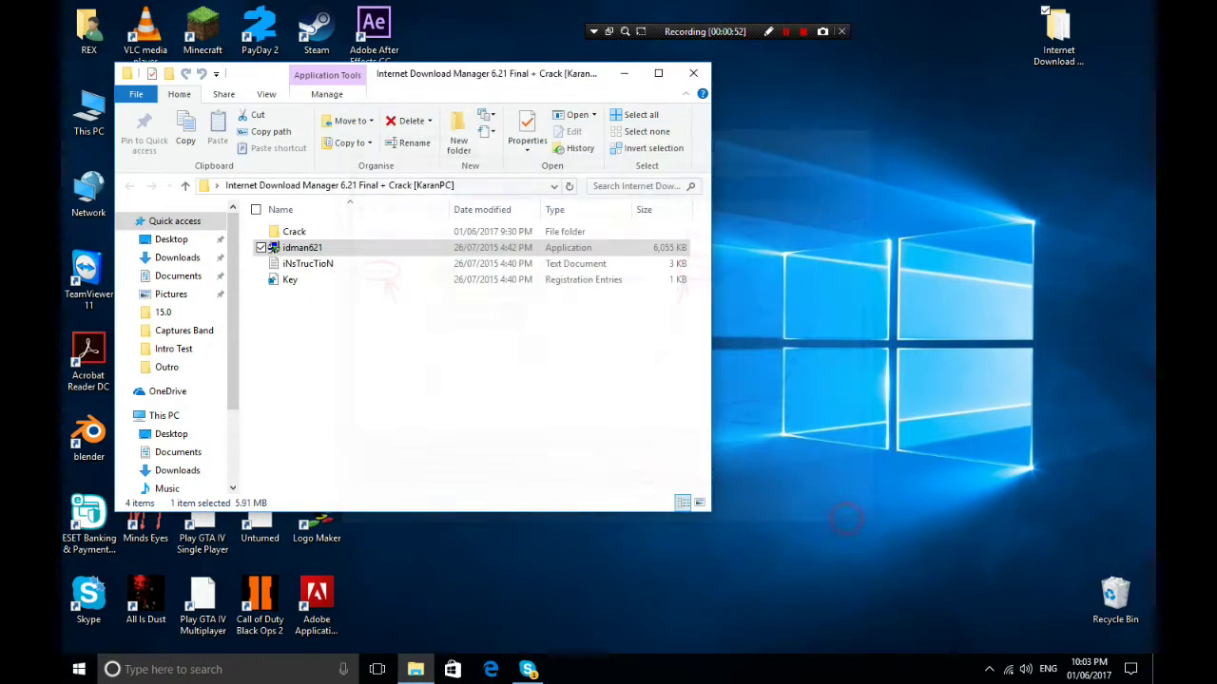
- Move the folder window aside and dismiss the Internet Download Manager serial number warnings and registration forms without entering details
left_click_drag(503, 76, 851, 105)
left_click(989, 669)
left_click(774, 570)
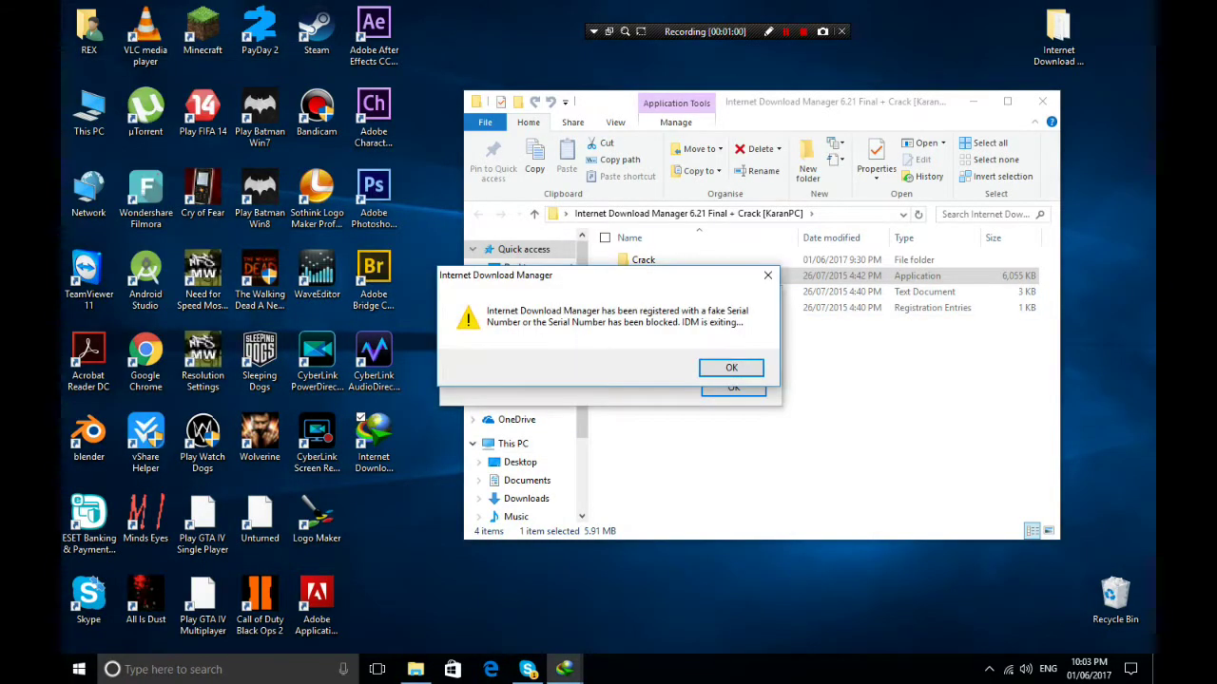
left_click(715, 367)
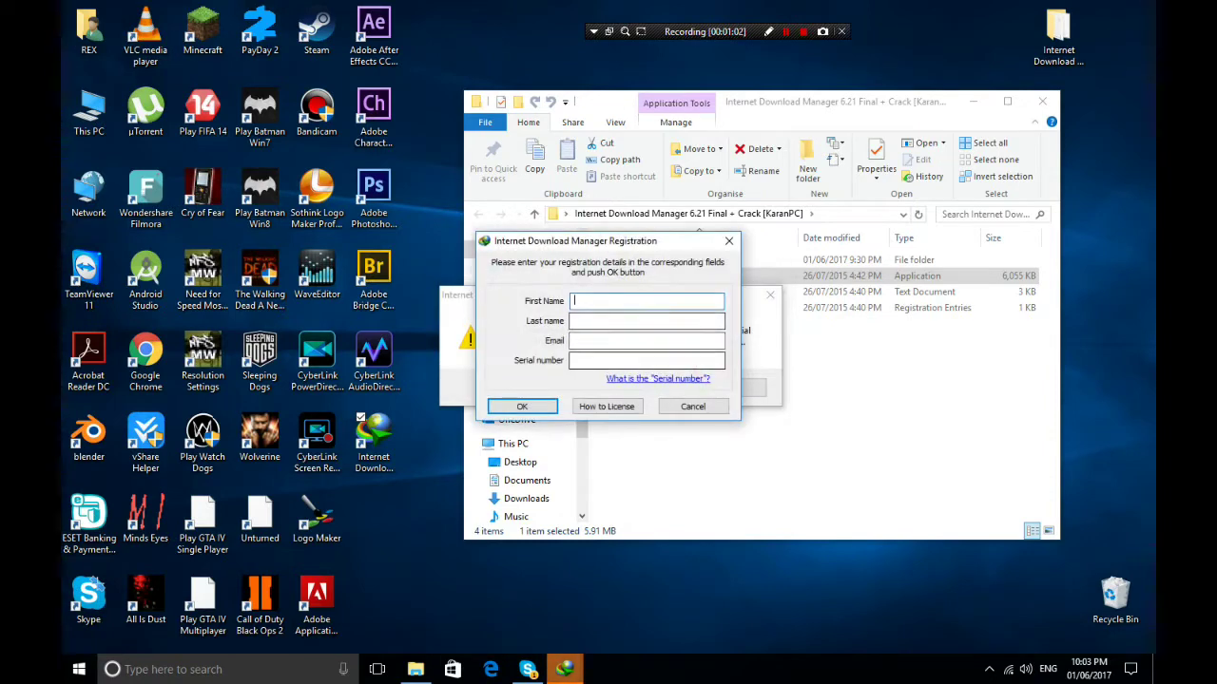
left_click(727, 242)
left_click(718, 387)
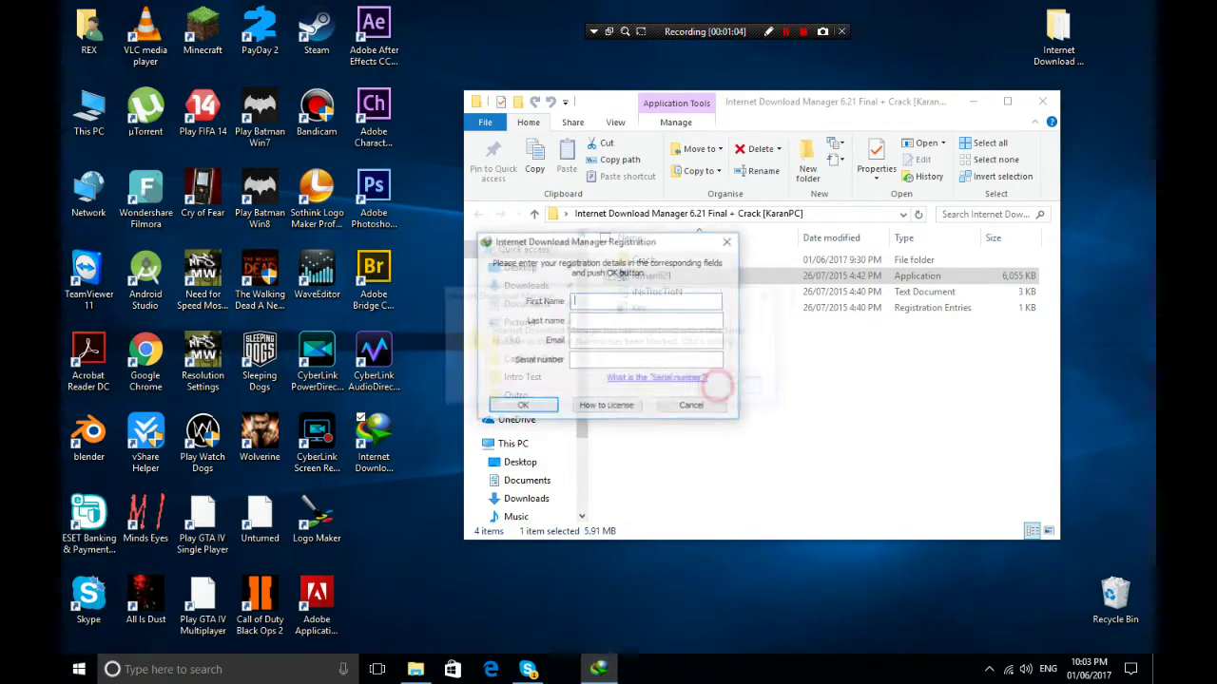
left_click(728, 241)
left_click(747, 443)
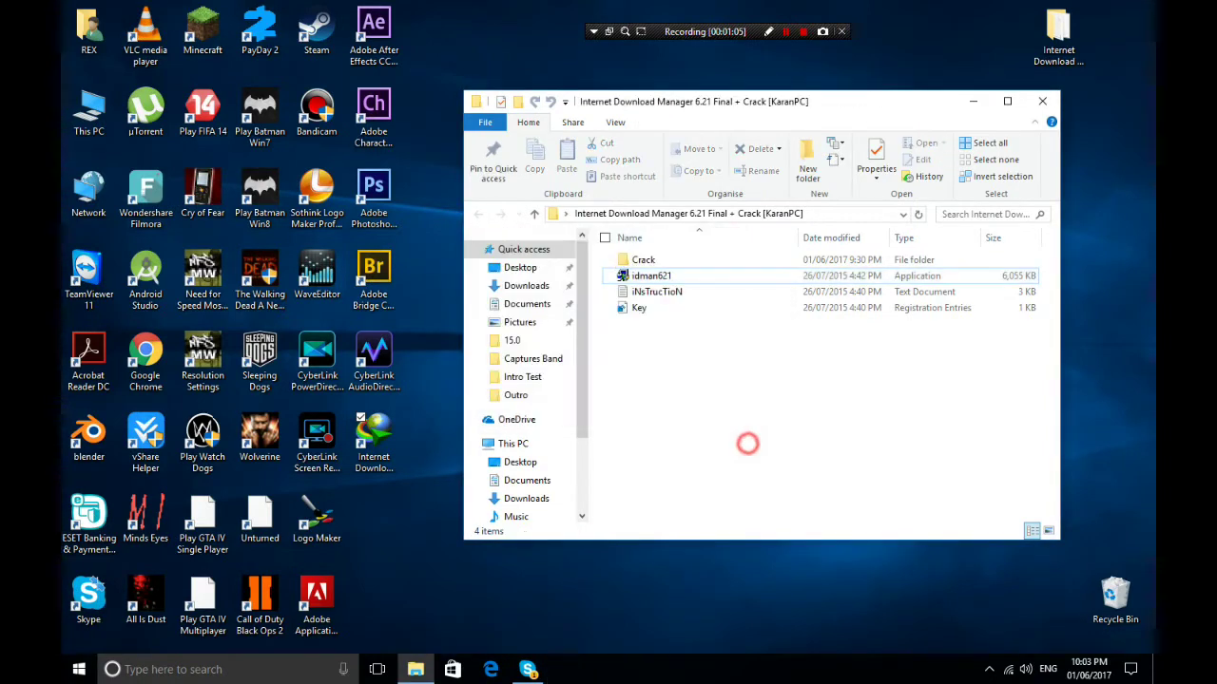
- Copy IDMan and IDMGrHlp from the Crack folder and go to Local Disk (C:)
double_click(651, 259)
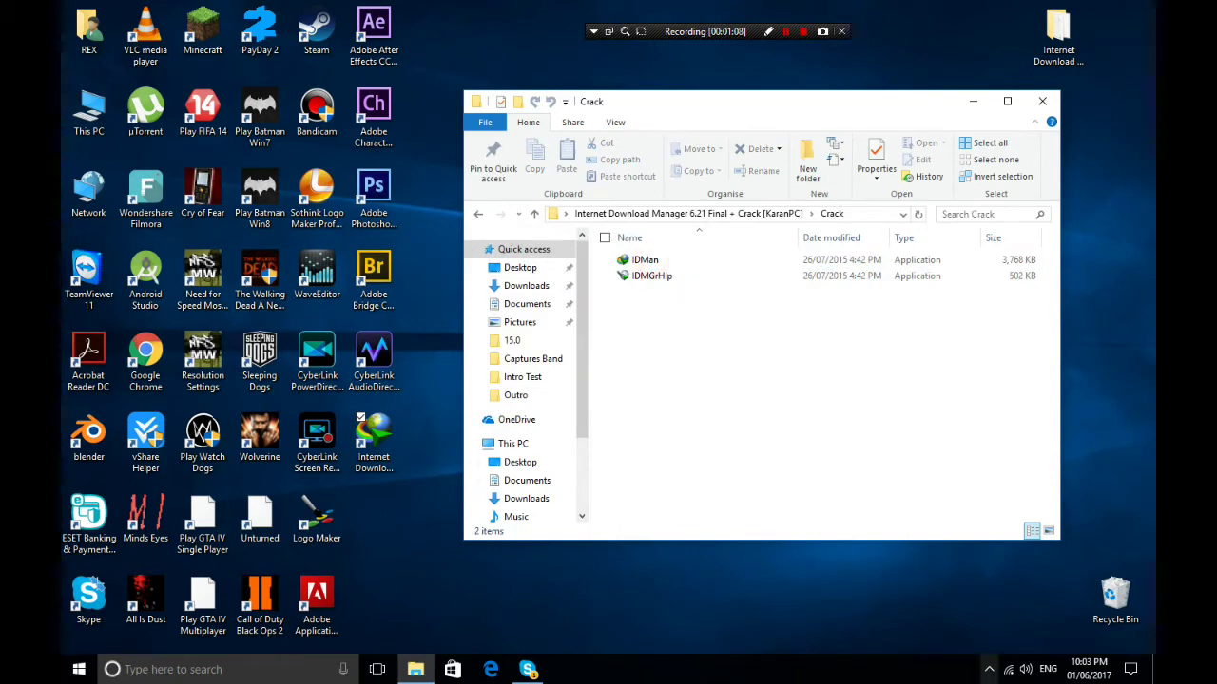
left_click(988, 669)
left_click(839, 623)
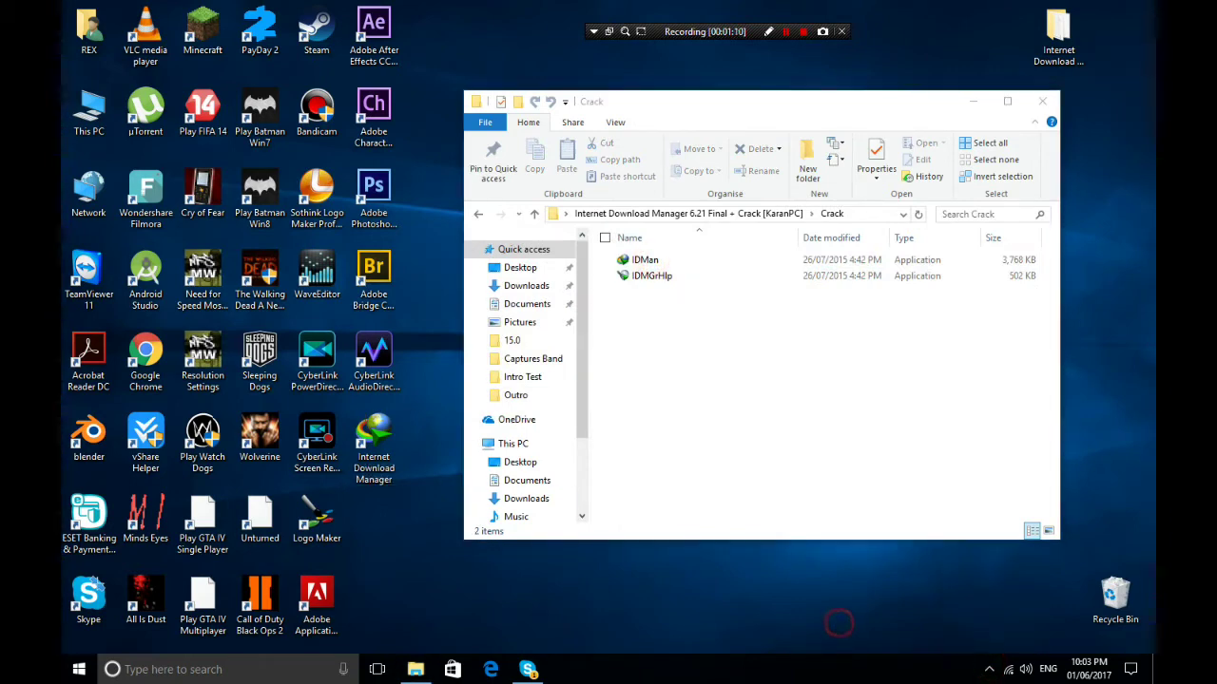
left_click_drag(677, 350, 643, 255)
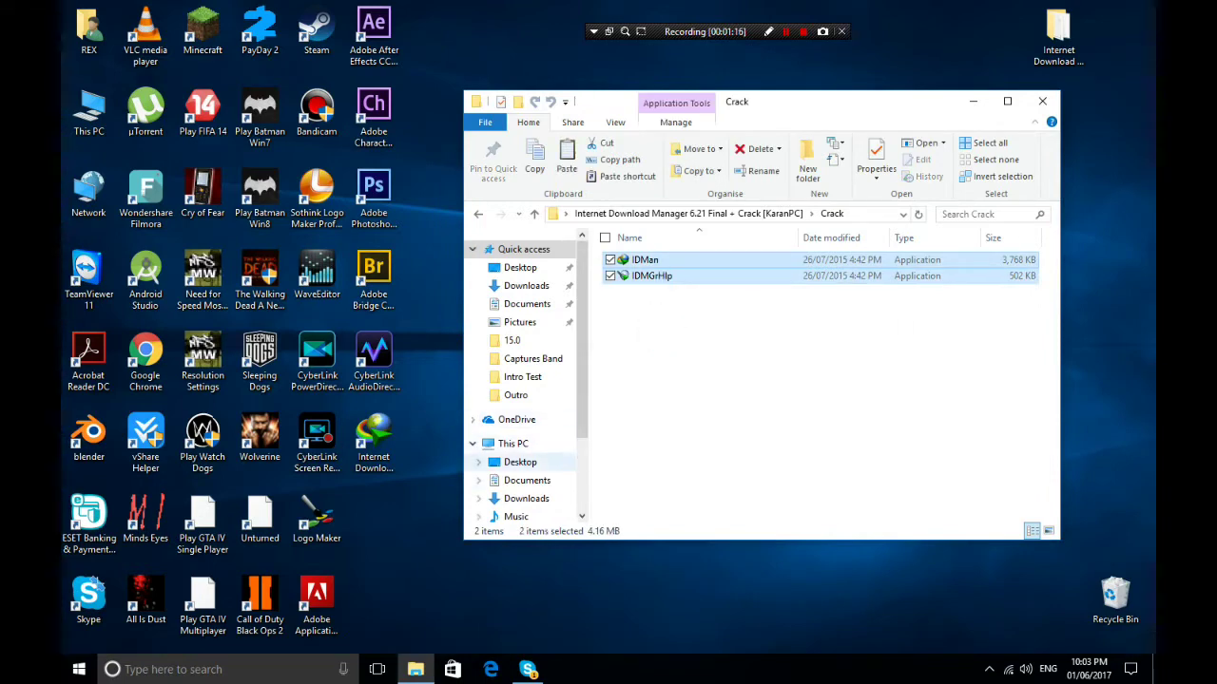
scroll(523, 466, "down", 2)
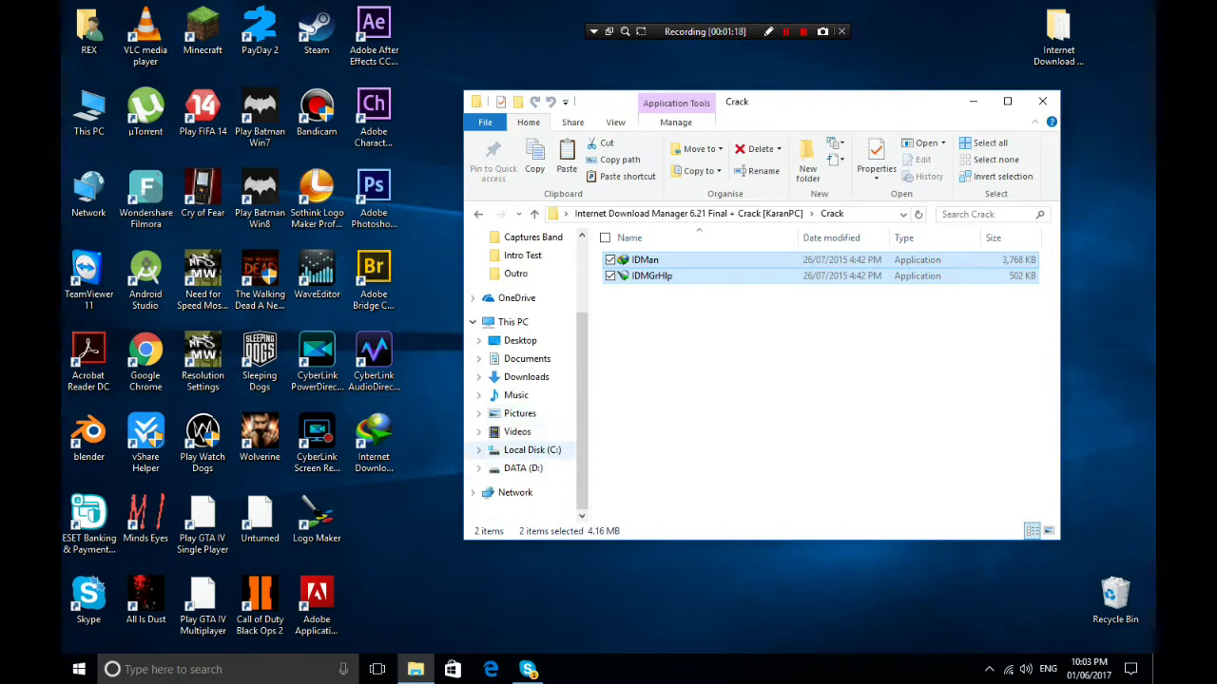
left_click(525, 450)
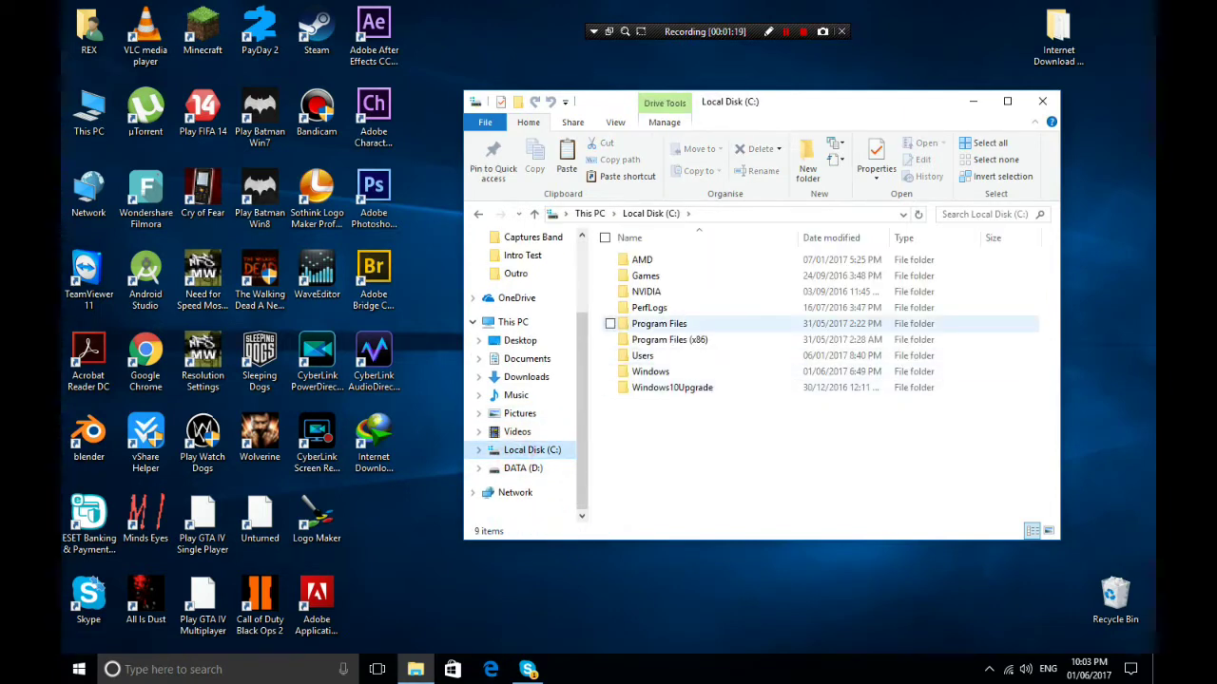
double_click(658, 323)
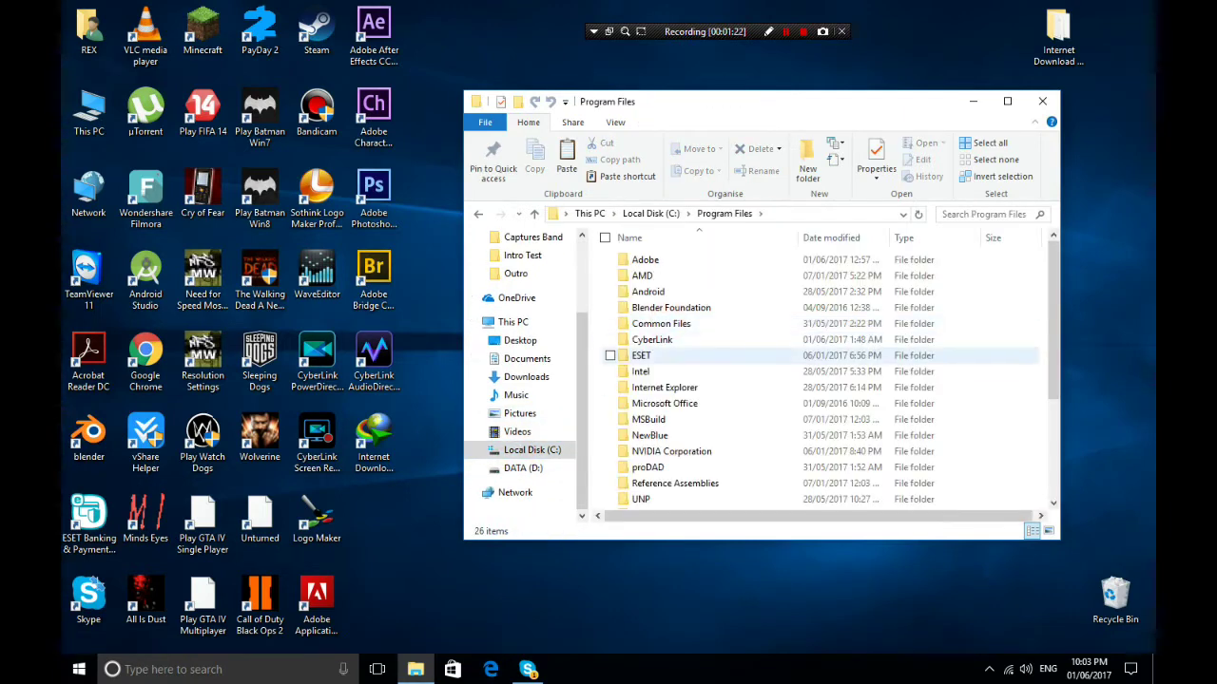
scroll(690, 381, "down", 2)
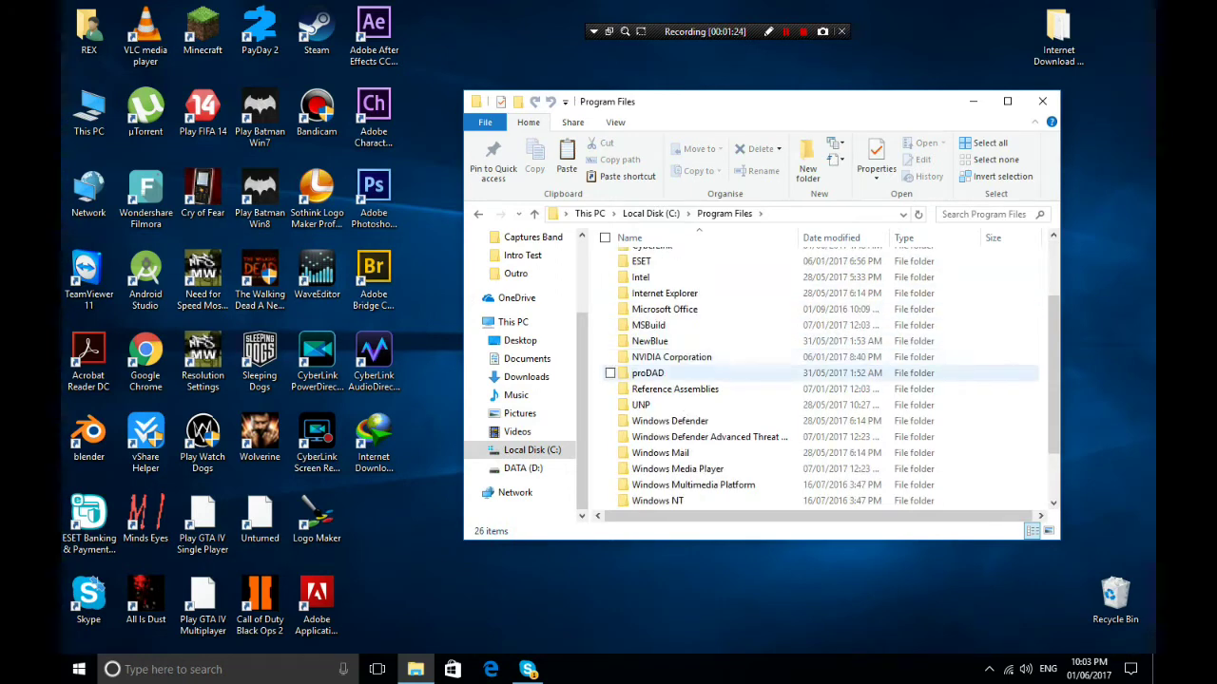
left_click(690, 377)
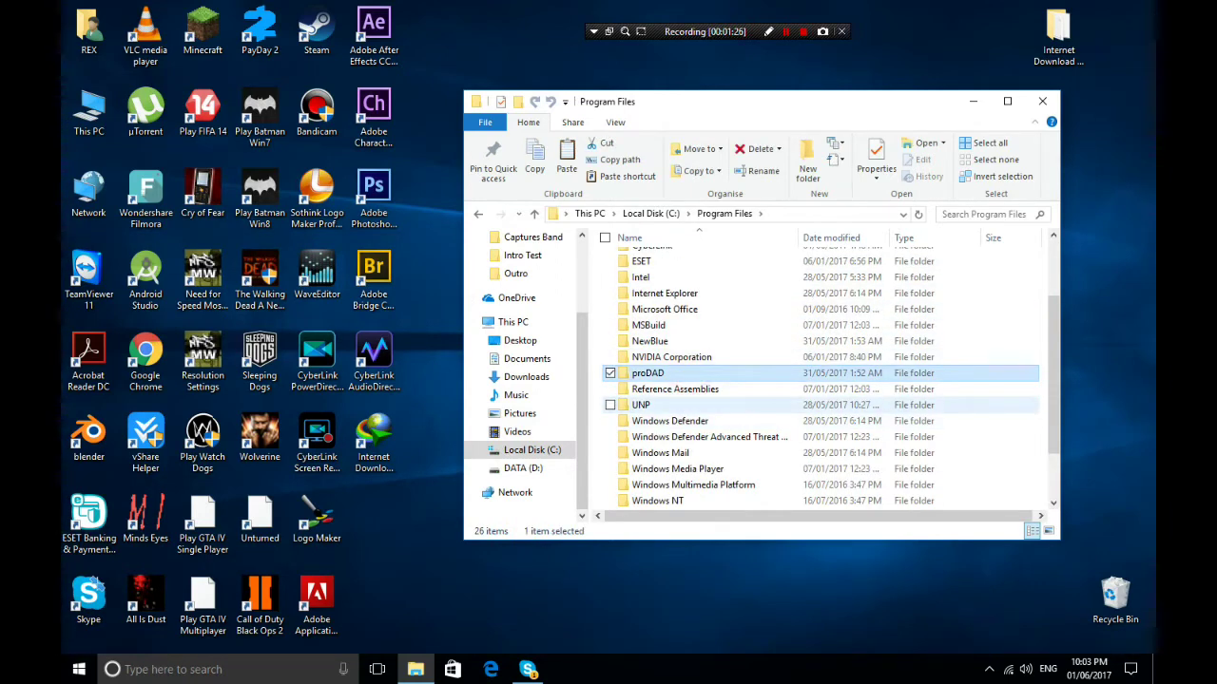
key("i")
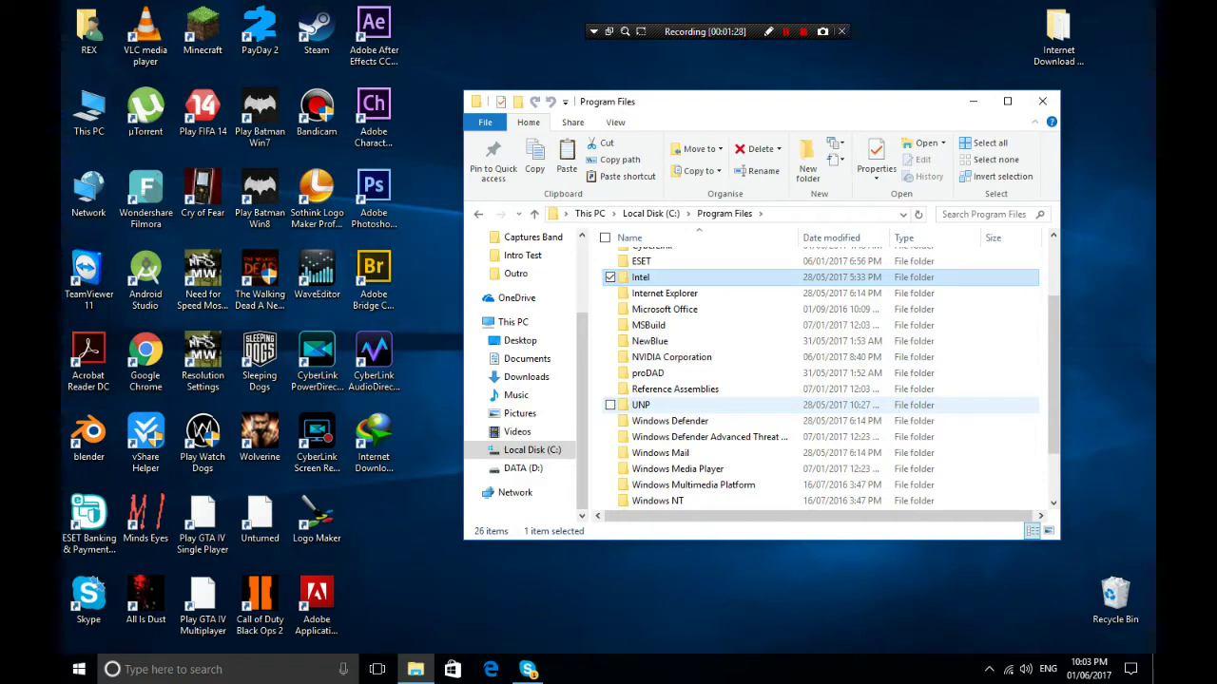
left_click(632, 213)
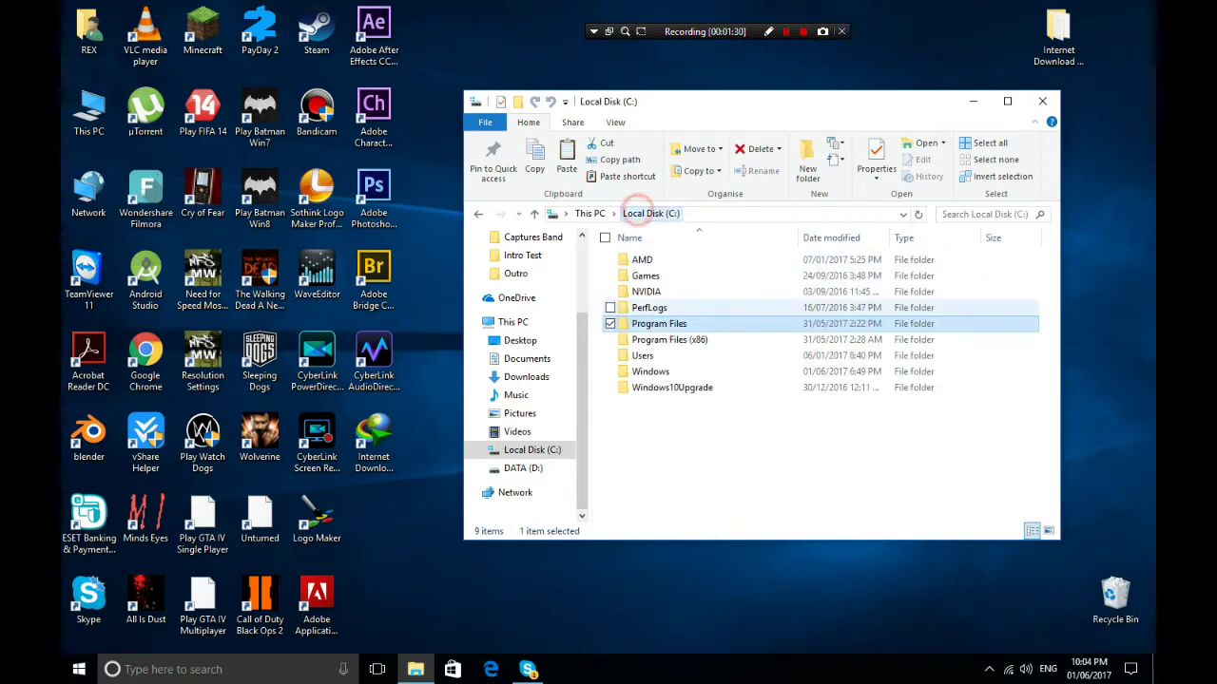
- Open the Internet Download Manager folder inside Program Files (x86)
double_click(655, 341)
left_click(668, 323)
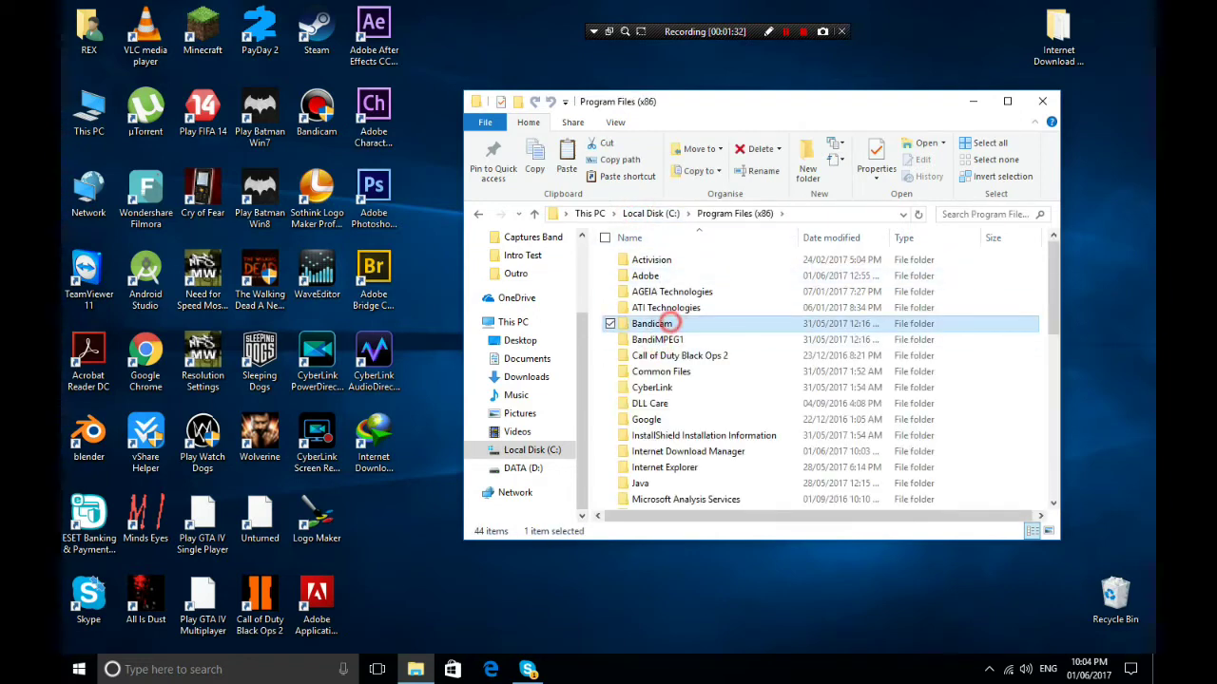
key("i")
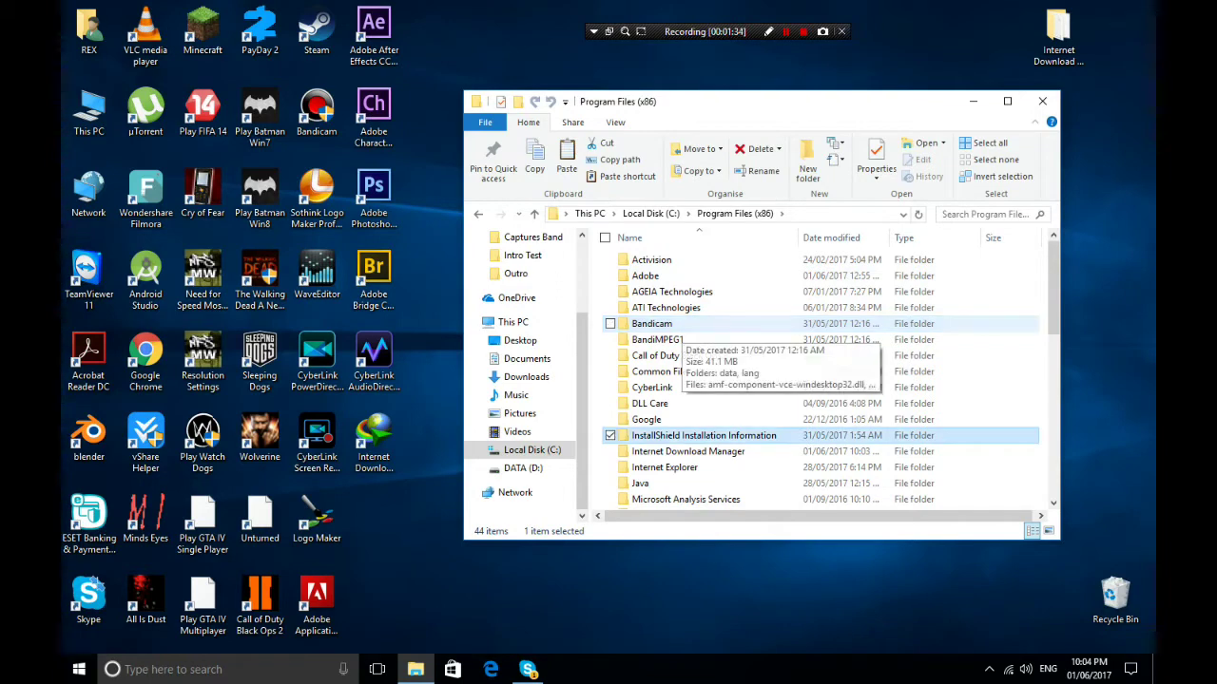
key("i")
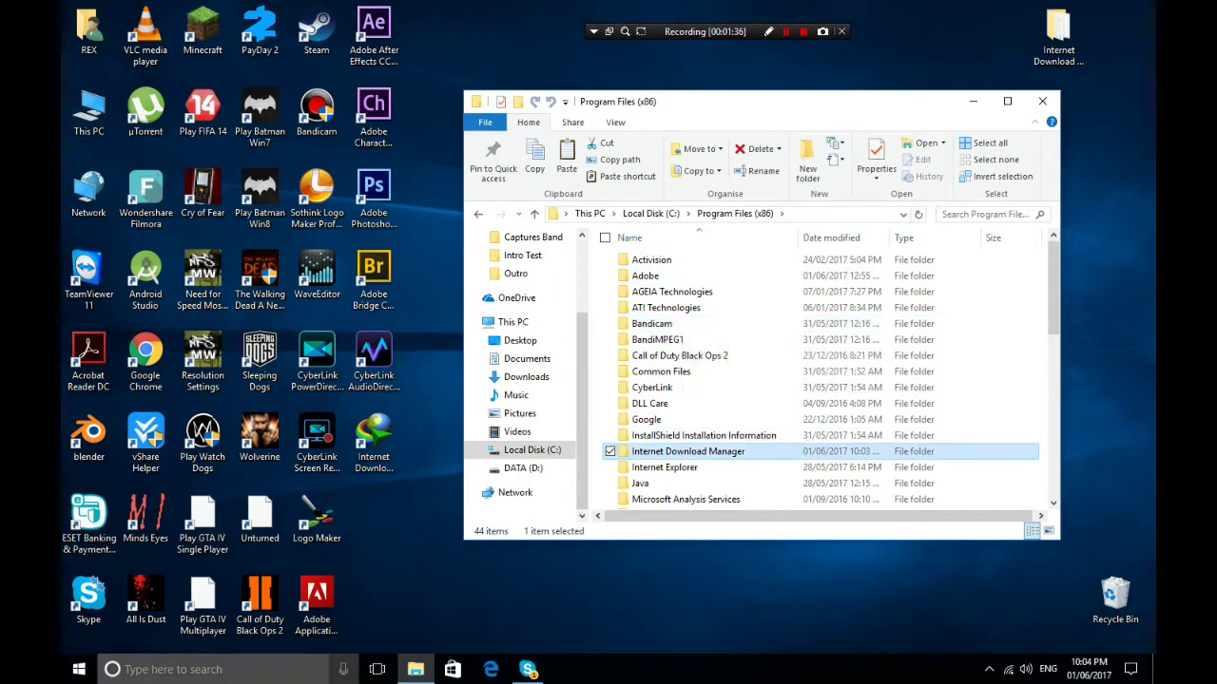
double_click(683, 449)
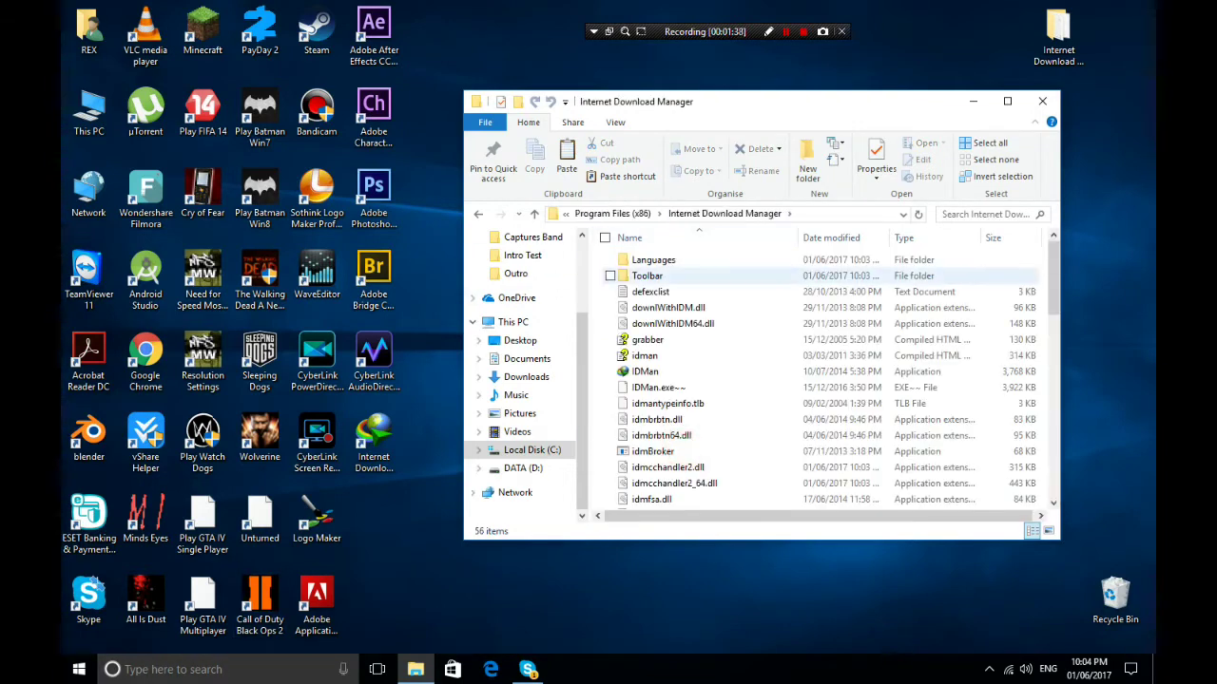
- Paste the two copied files here, replacing the existing ones and granting administrator permission for all current items
scroll(665, 390, "down", 5)
left_click(728, 356)
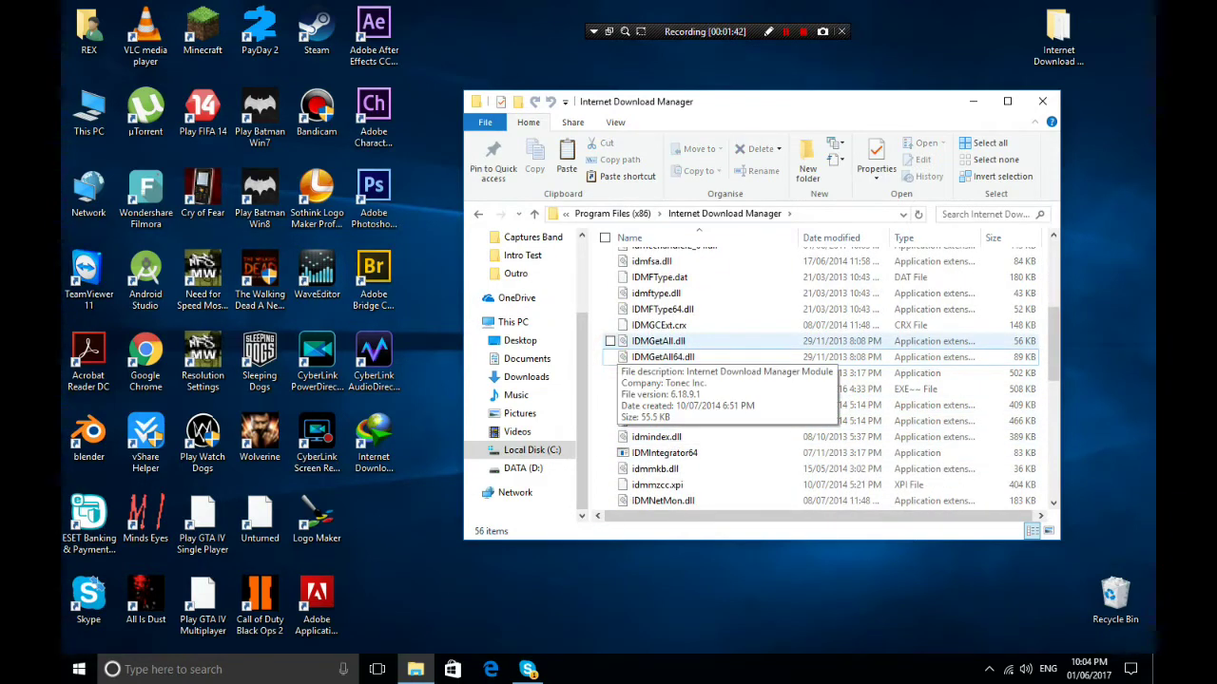
key("ctrl+v")
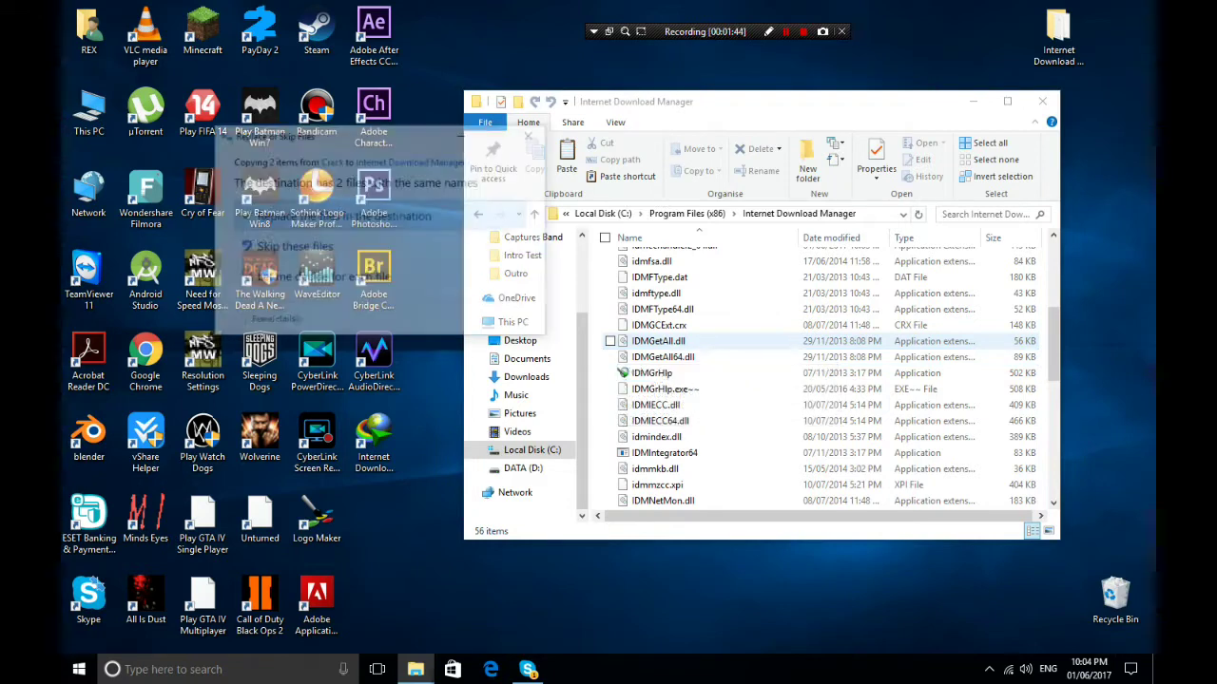
left_click(332, 213)
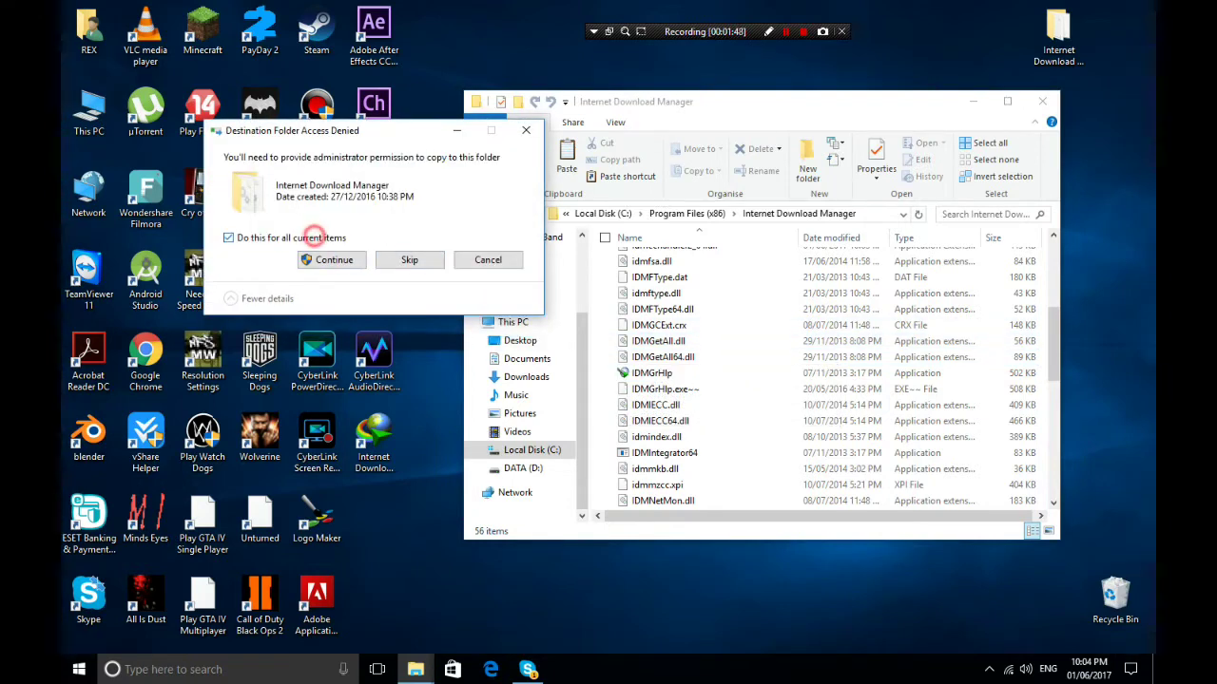
left_click(328, 260)
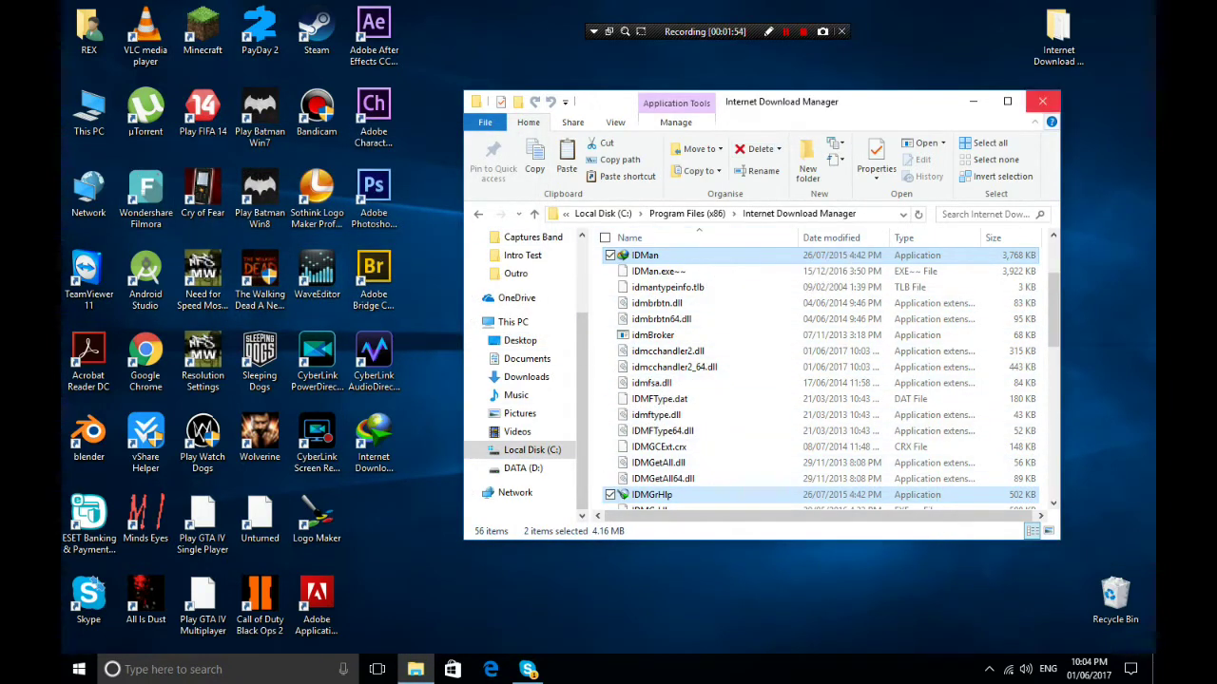
- Close the Internet Download Manager folder window and refresh the desktop
left_click(1042, 101)
right_click(697, 246)
left_click(721, 304)
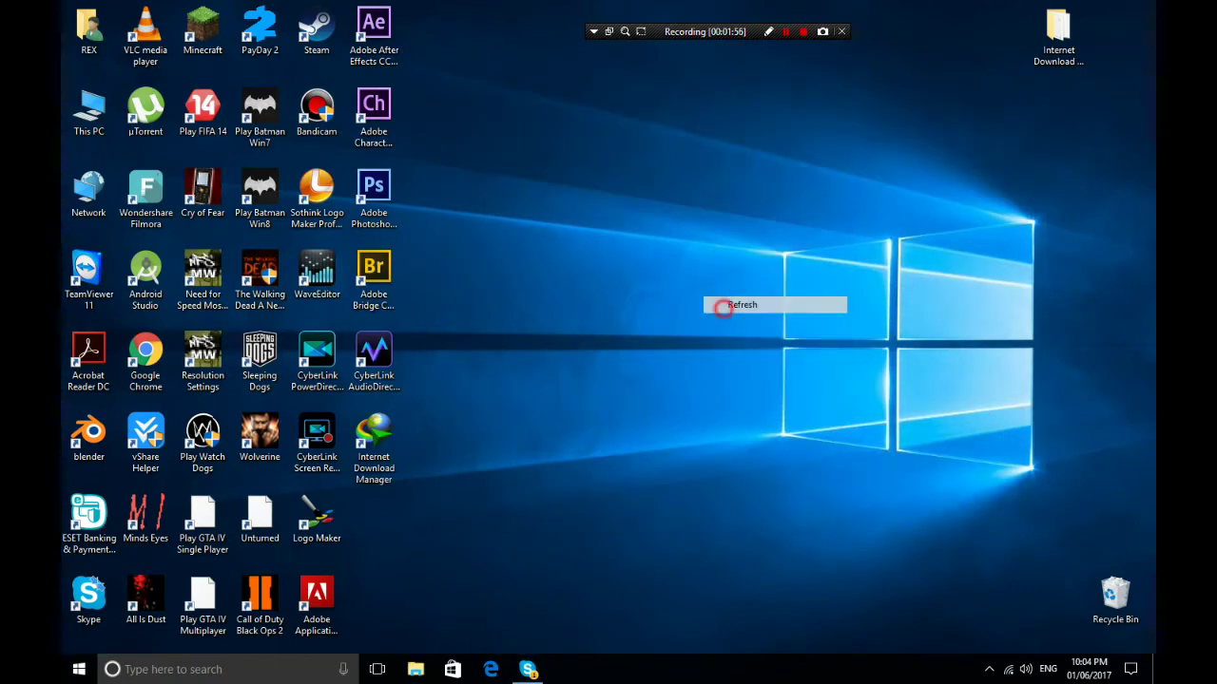
- Add the Key registry file from the desktop's Internet Download Manager 6.21 folder to the registry, then close the folder
double_click(1046, 11)
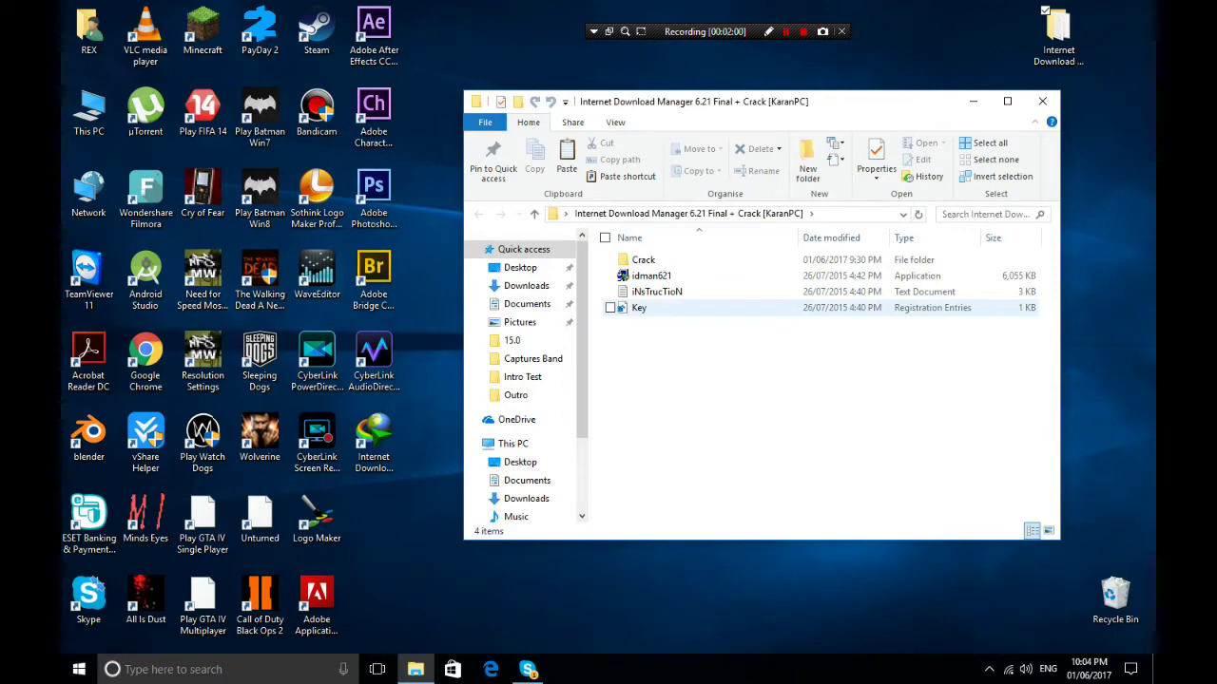
left_click(647, 308)
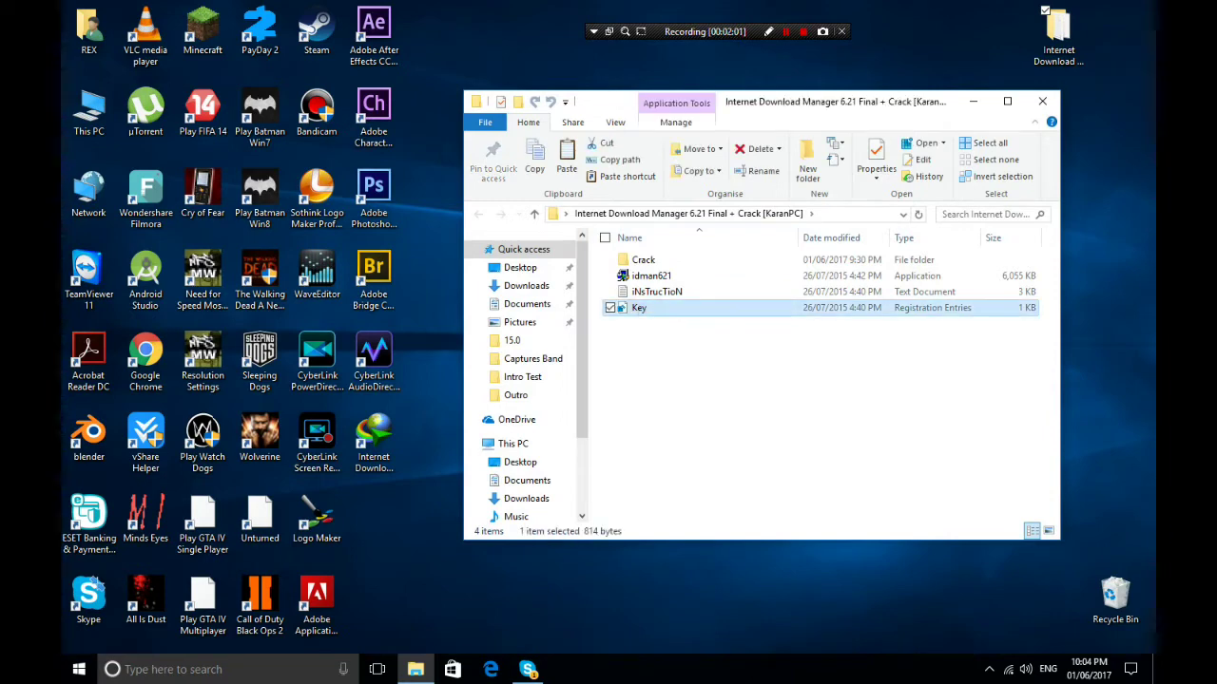
key("Return")
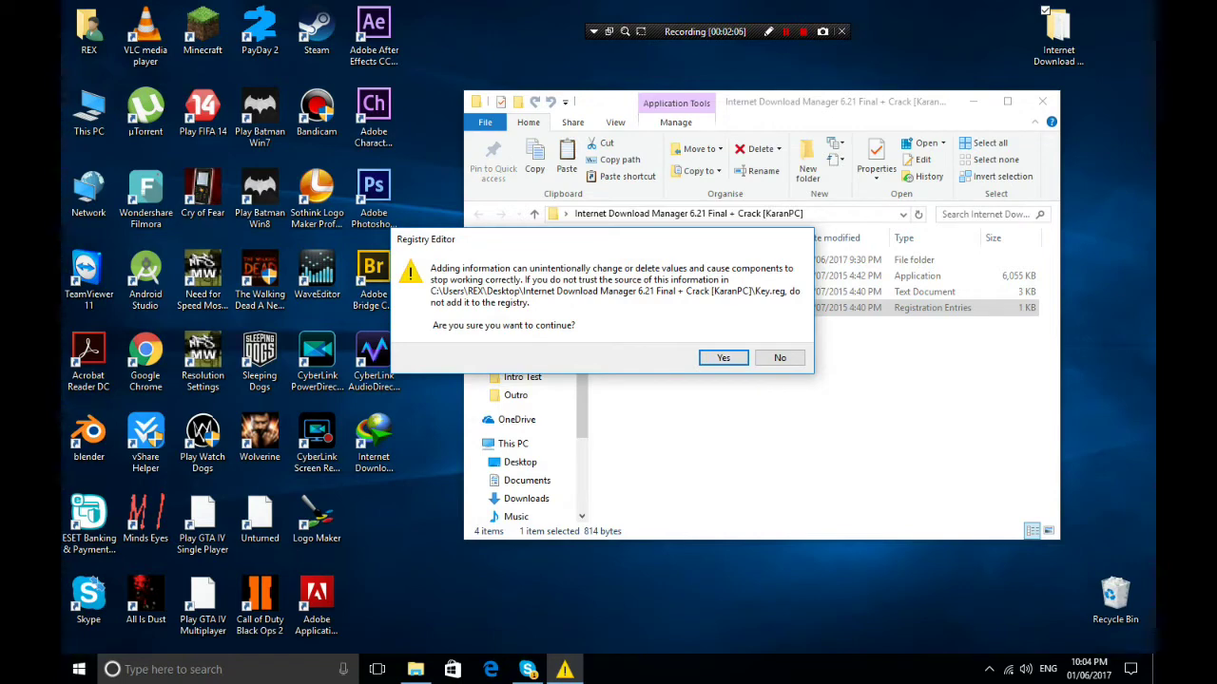
left_click(722, 356)
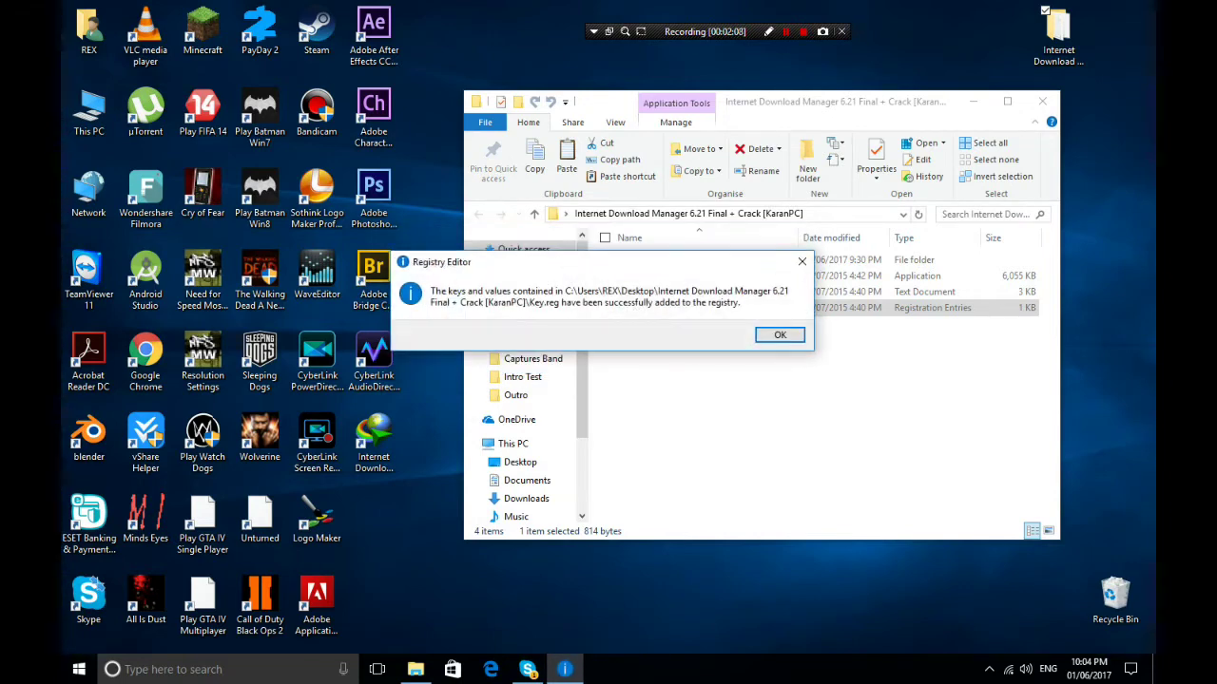
left_click(780, 335)
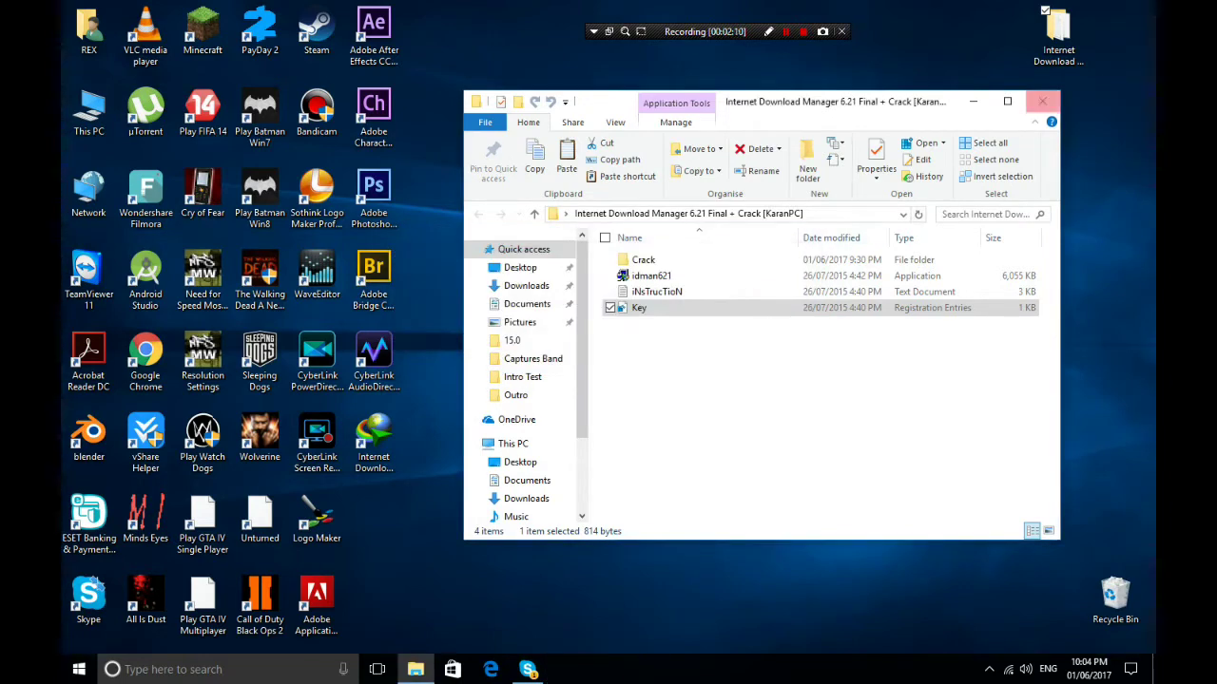
left_click(1042, 101)
- Launch Internet Download Manager from the desktop, look over its download list and close its window
left_click(373, 442)
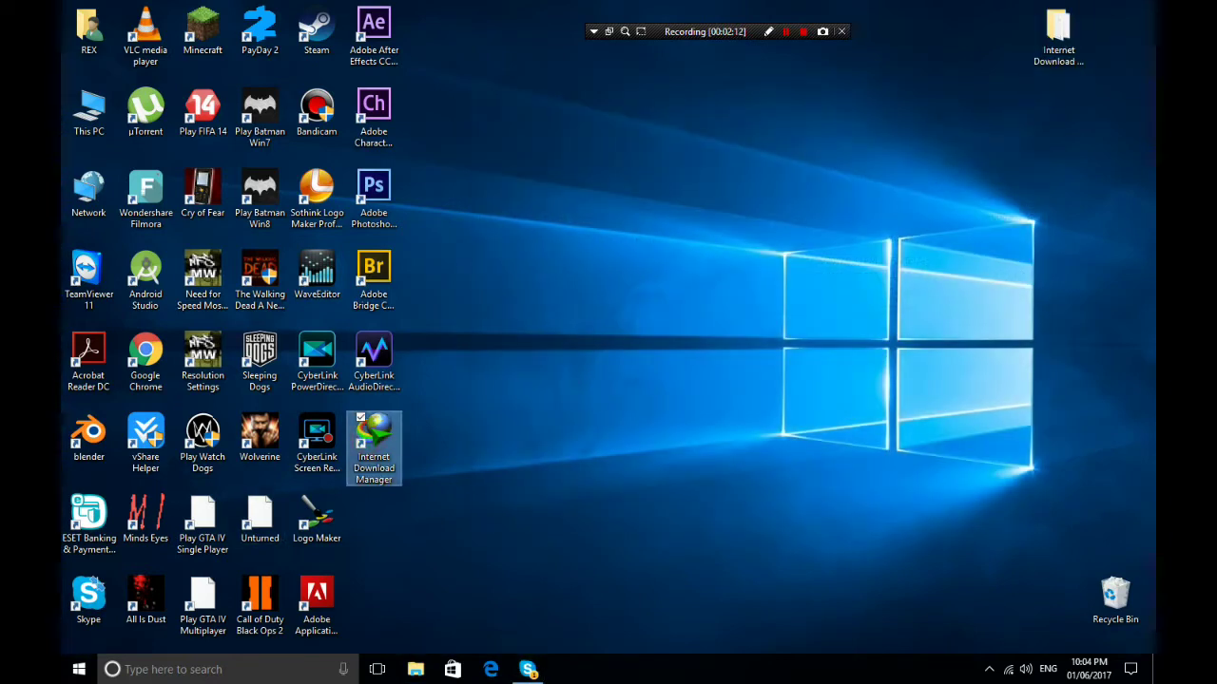
double_click(373, 442)
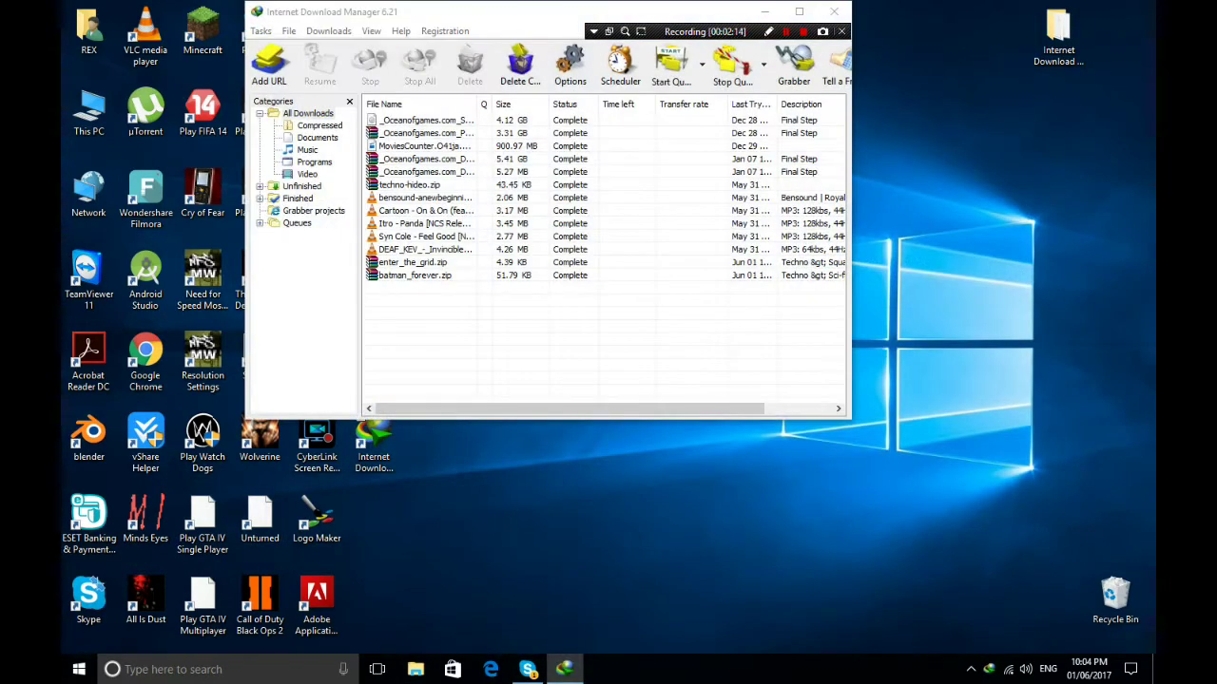
left_click(513, 348)
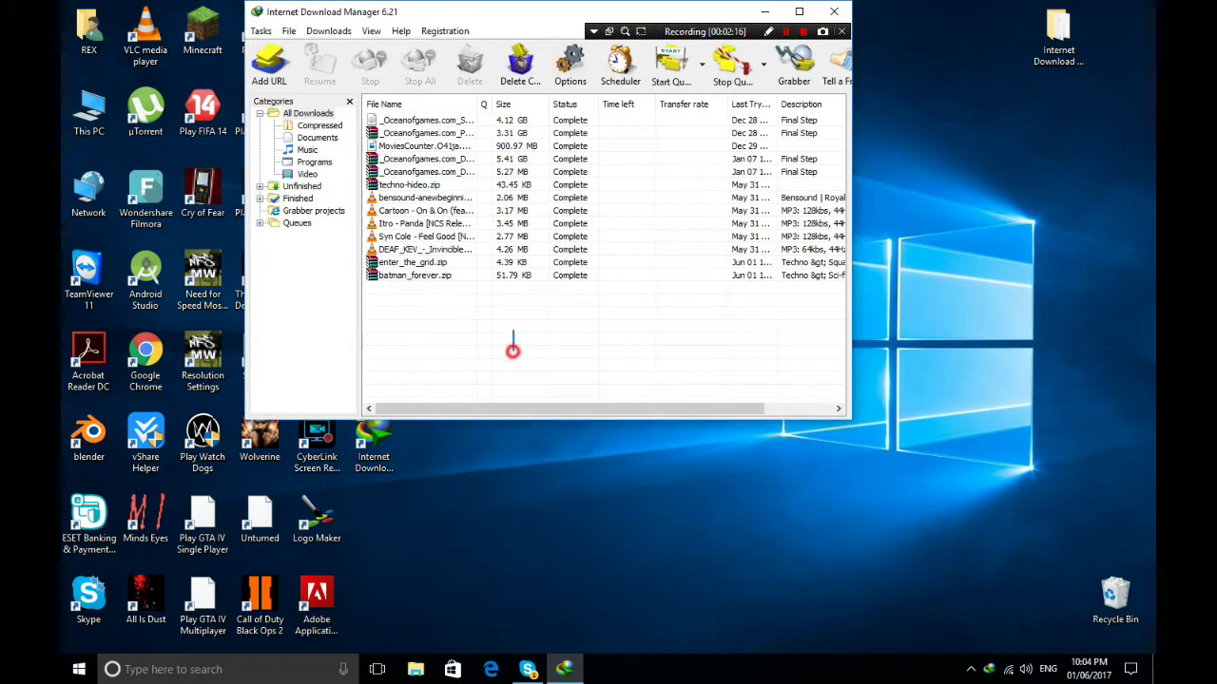
key("ctrl+a")
left_click(440, 361)
left_click(834, 11)
- Switch to Microsoft Edge, open oceanofgames.com and look over the home page's game listings
left_click(491, 669)
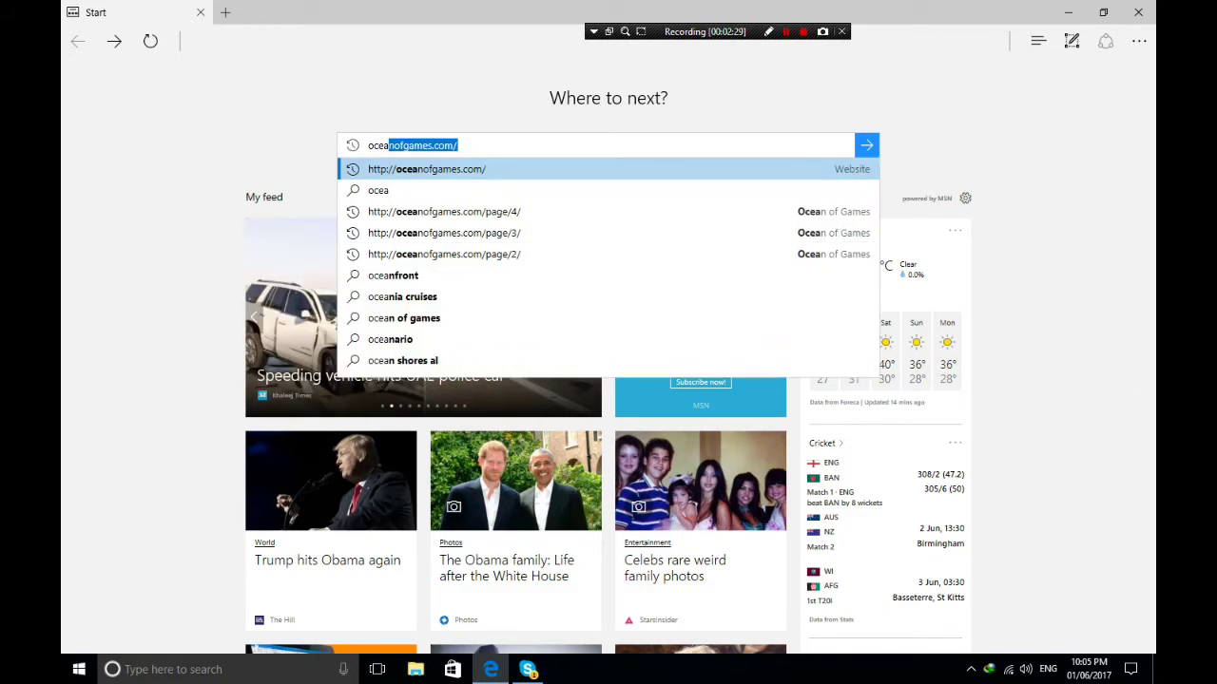
key("Return")
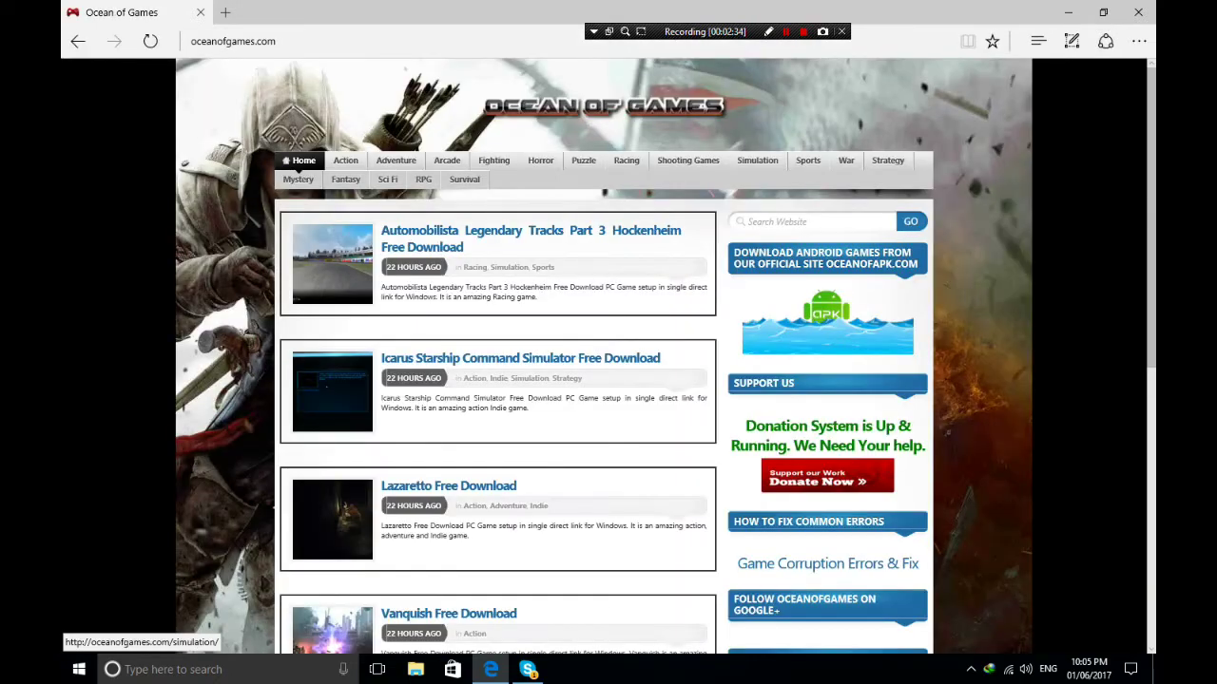
scroll(608, 355, "down", 3)
scroll(609, 355, "up", 3)
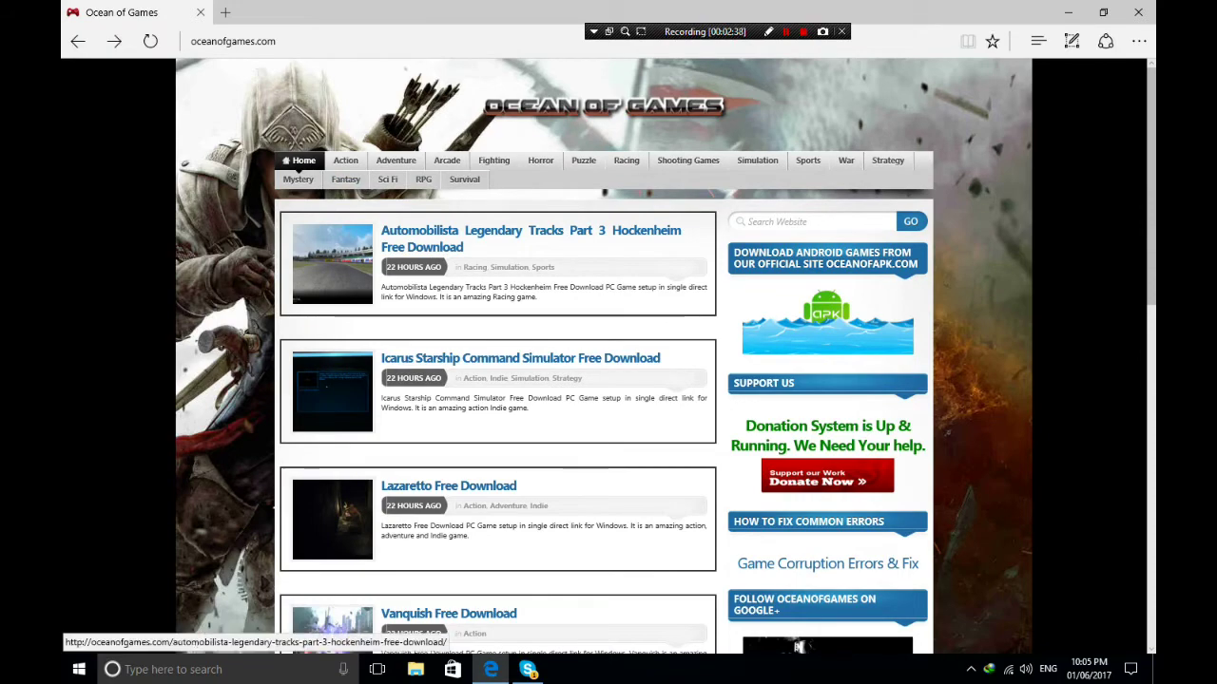
scroll(609, 356, "down", 8)
scroll(608, 355, "up", 8)
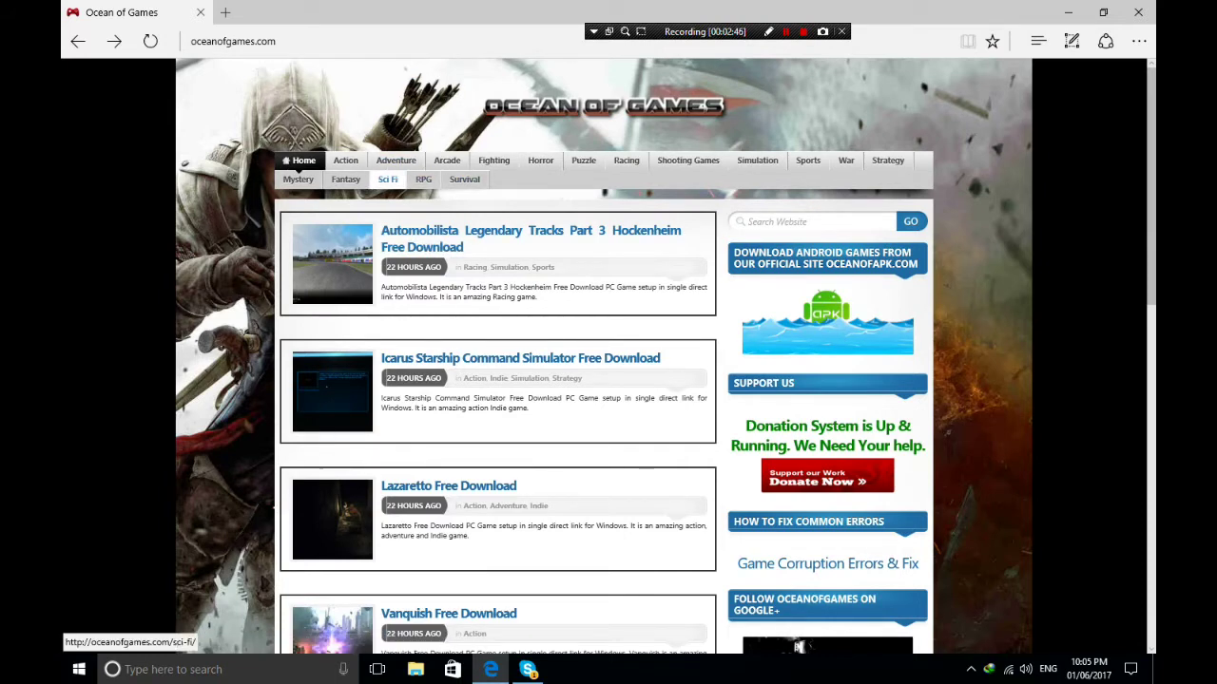
scroll(498, 380, "down", 6)
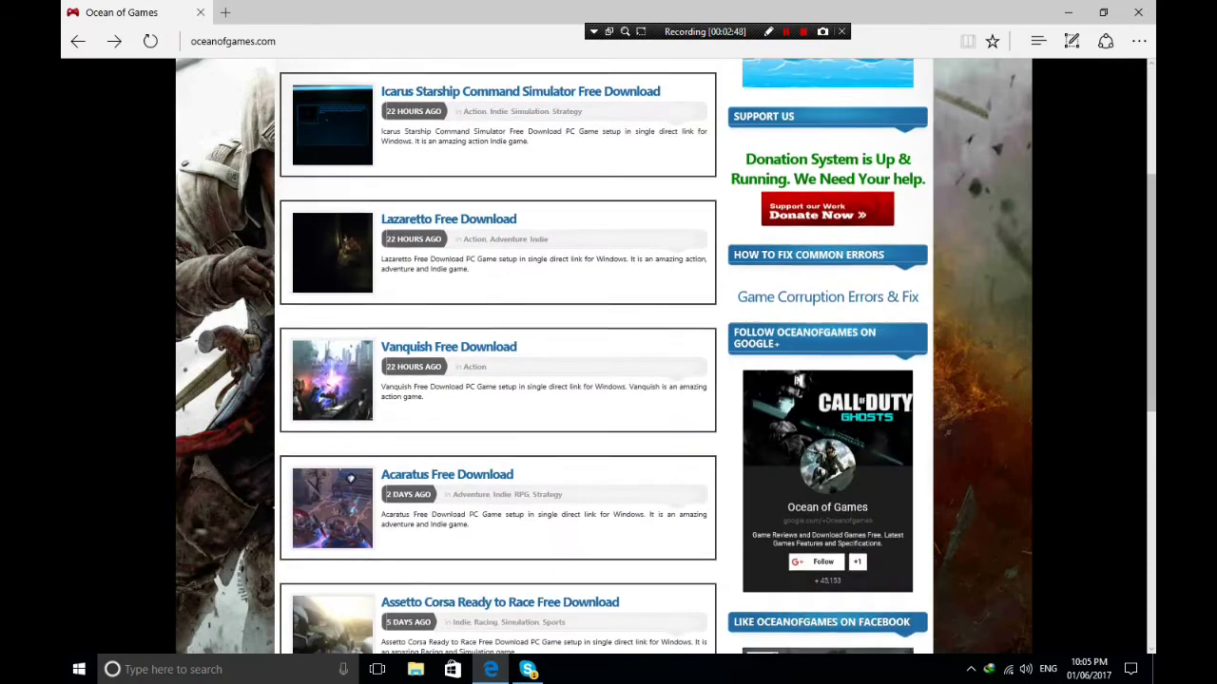
scroll(498, 381, "up", 6)
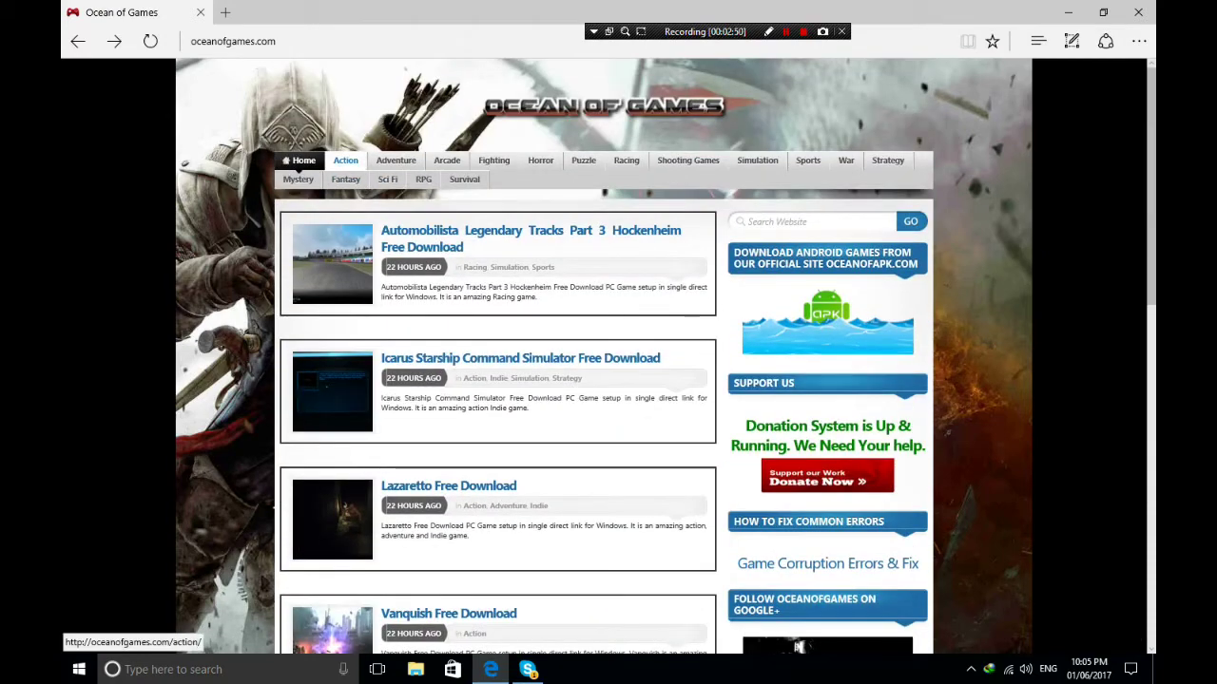
left_click(787, 219)
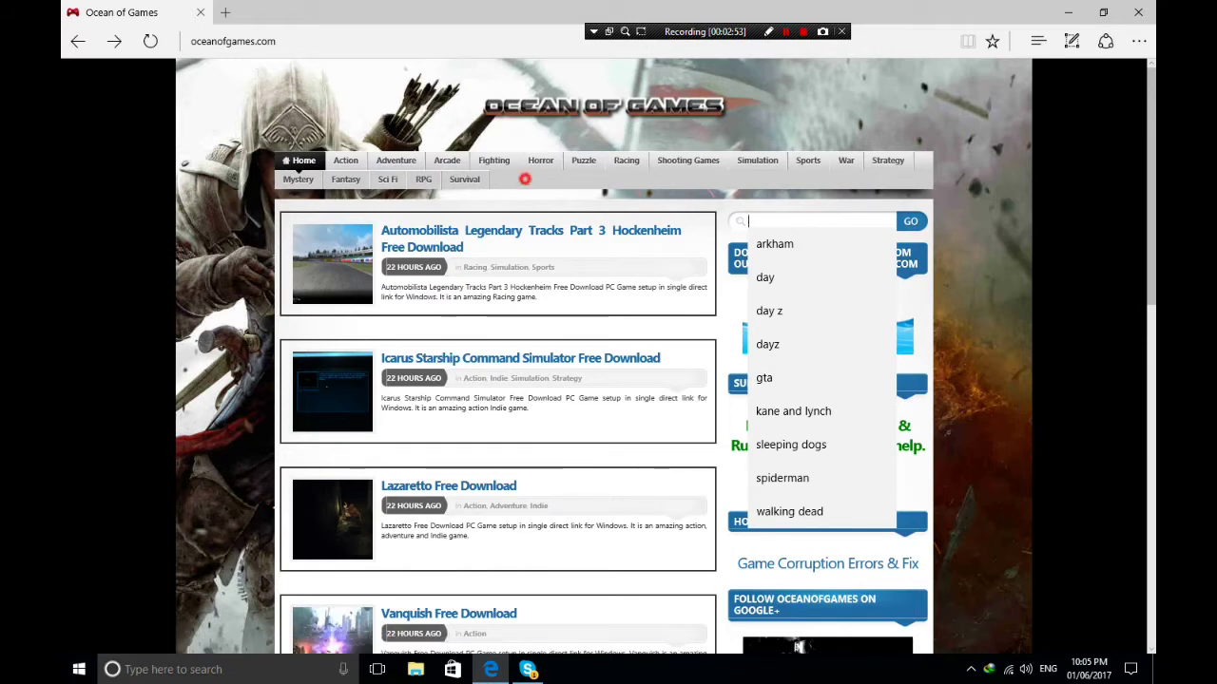
left_click(524, 179)
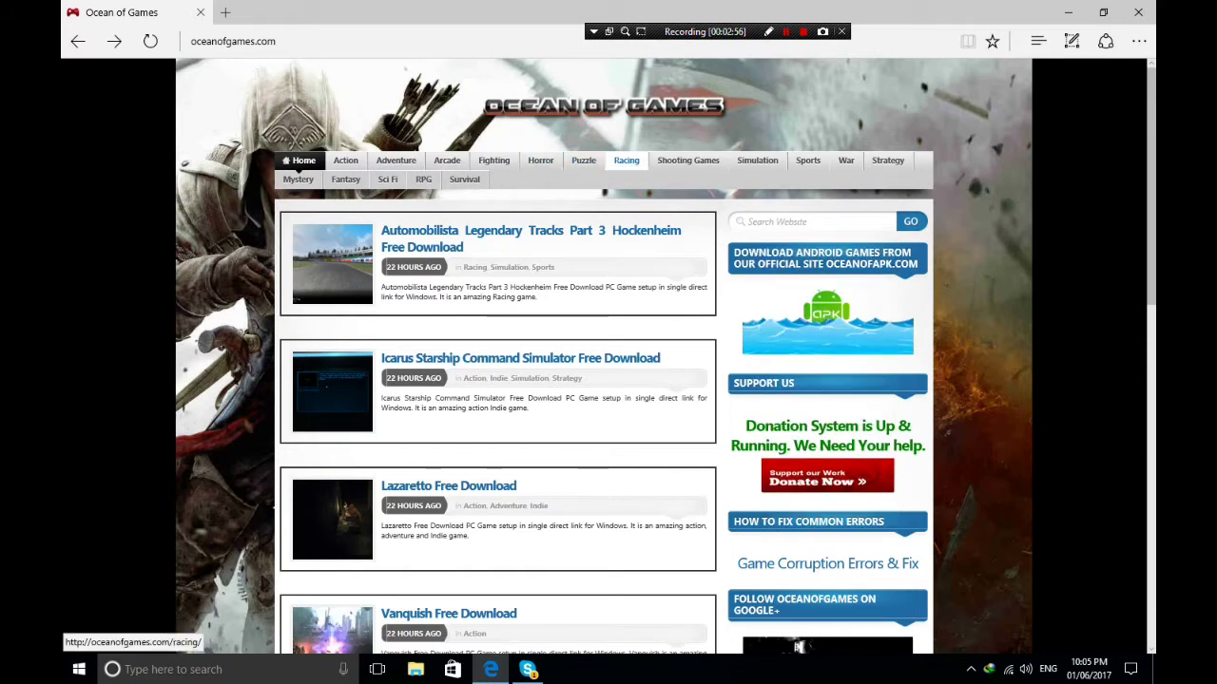
- Look through the games in the Action category, including the listings on pages 156 and 154
left_click(346, 161)
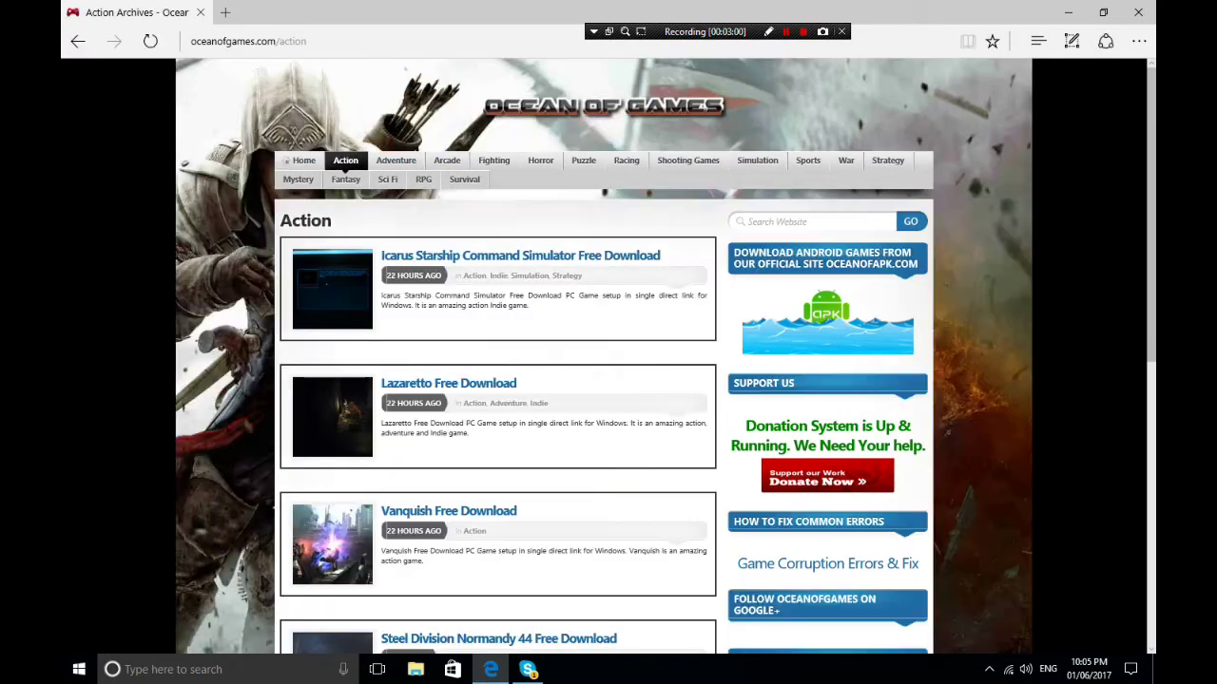
scroll(499, 380, "down", 15)
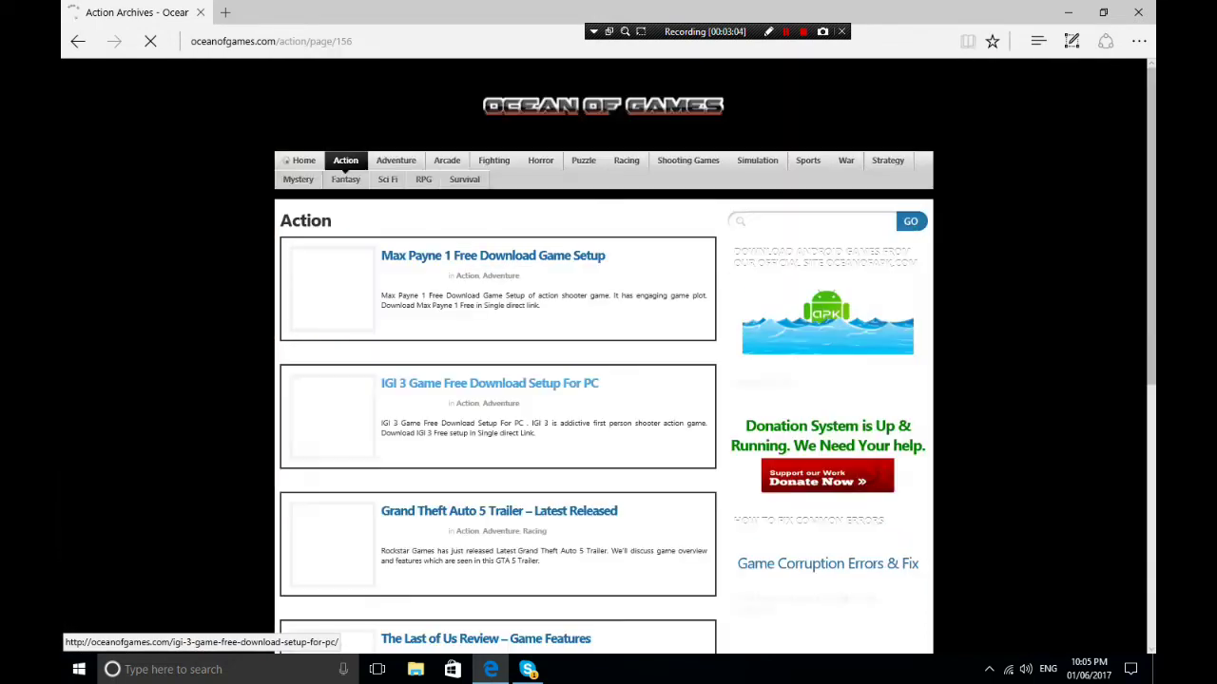
scroll(494, 313, "down", 1)
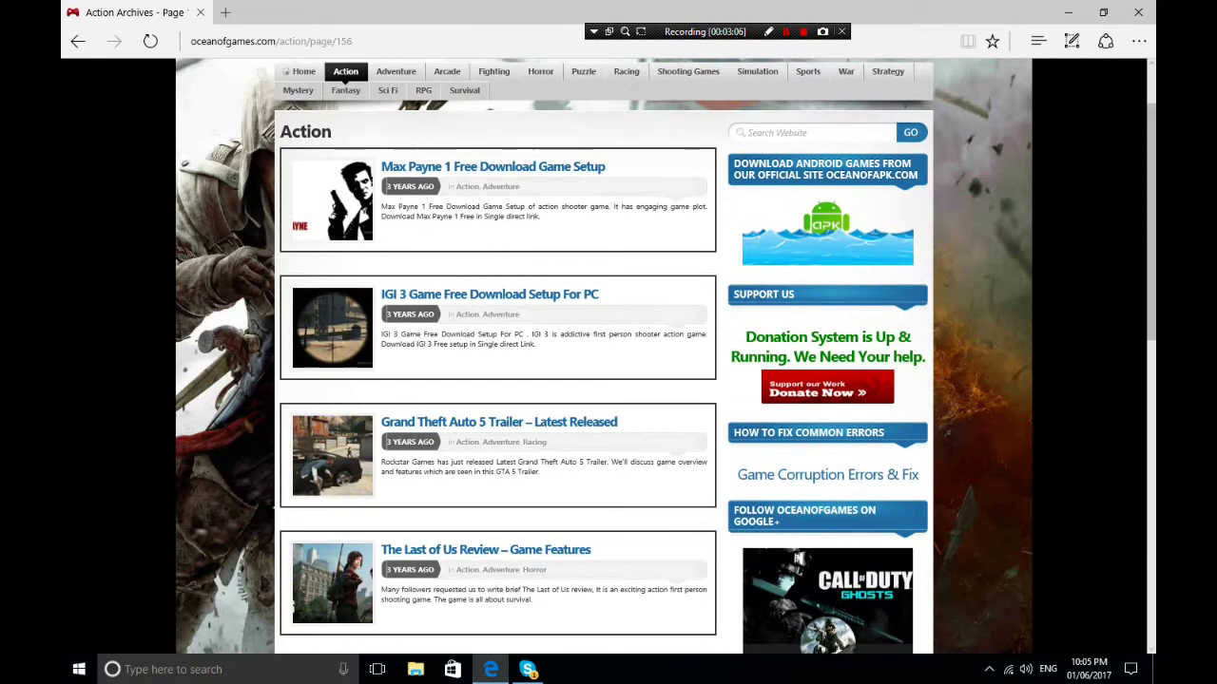
scroll(494, 314, "down", 1)
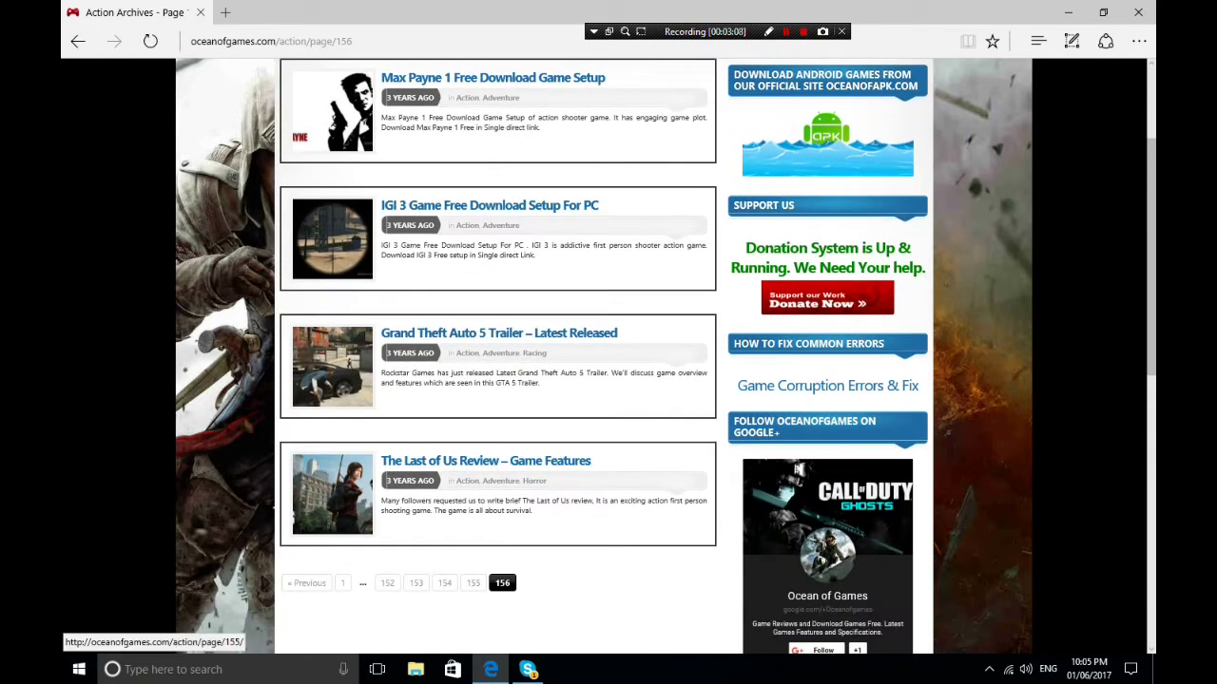
left_click(445, 583)
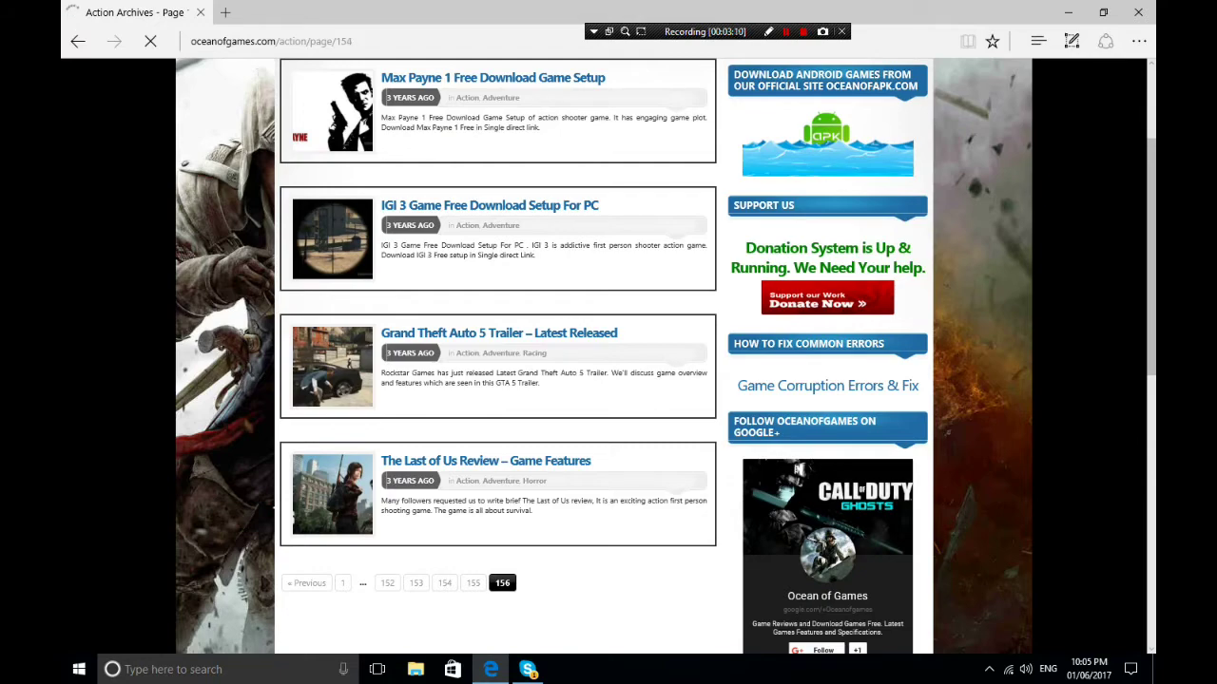
scroll(494, 314, "down", 3)
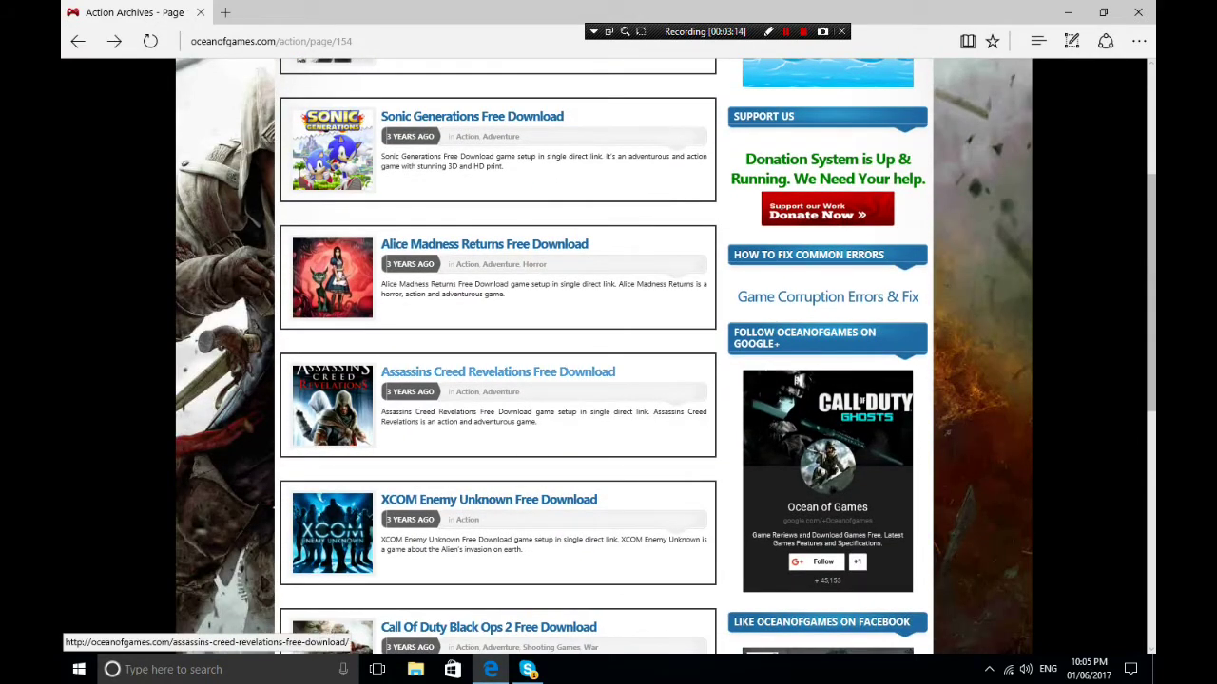
scroll(499, 372, "down", 2)
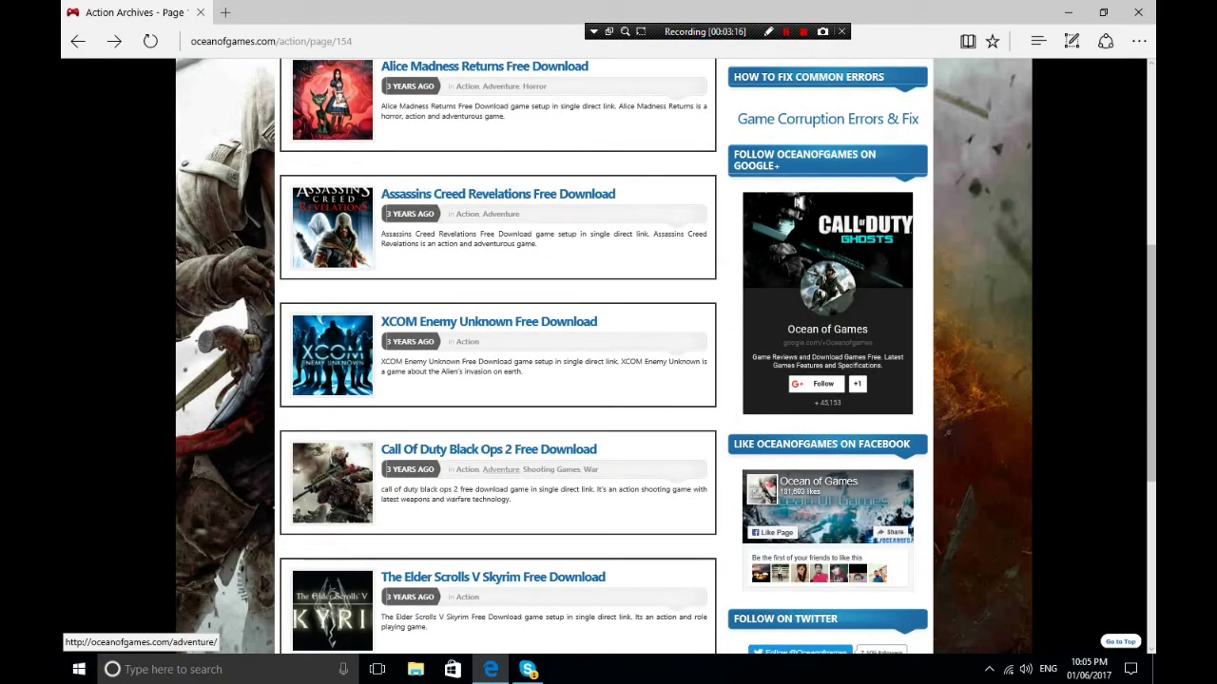
scroll(332, 579, "up", 5)
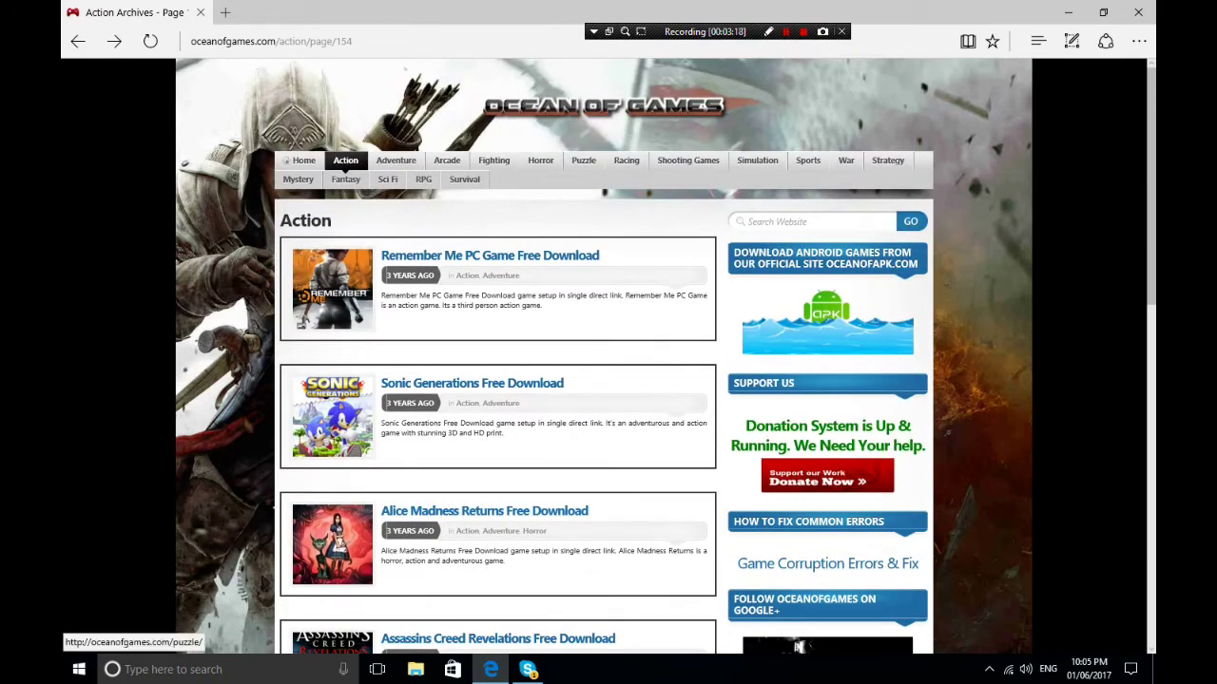
- Look through the Adventure category and choose The Fidelio Incident Free Download
left_click(396, 161)
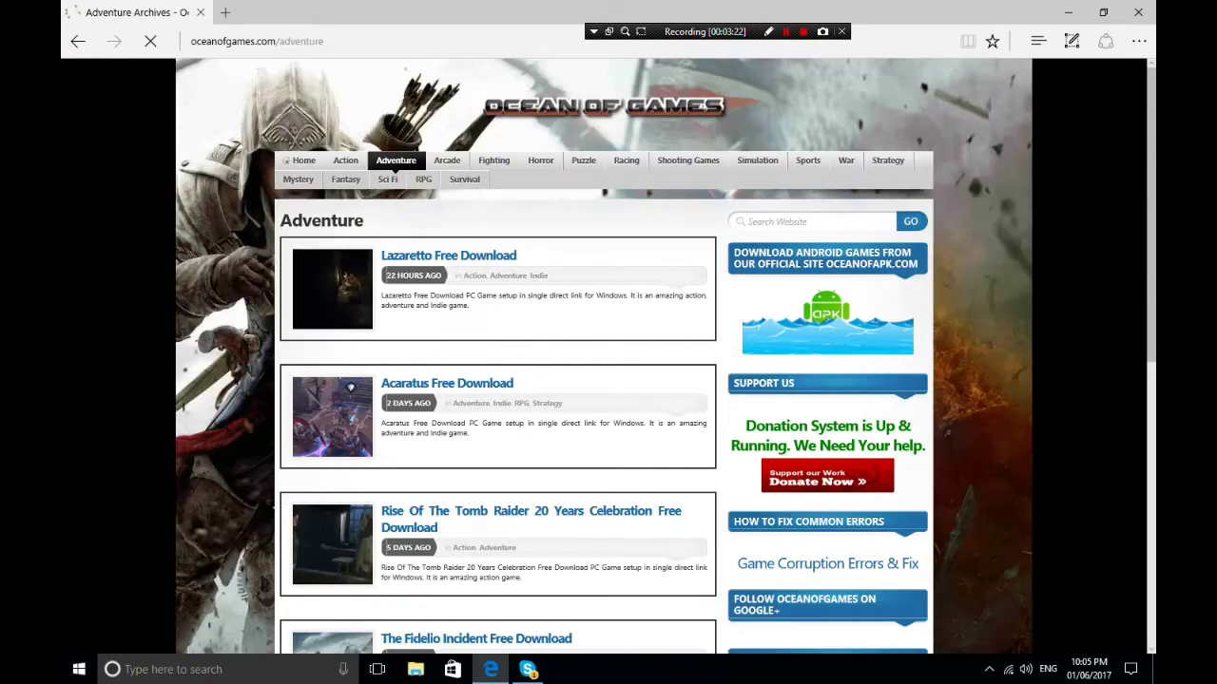
scroll(498, 356, "down", 3)
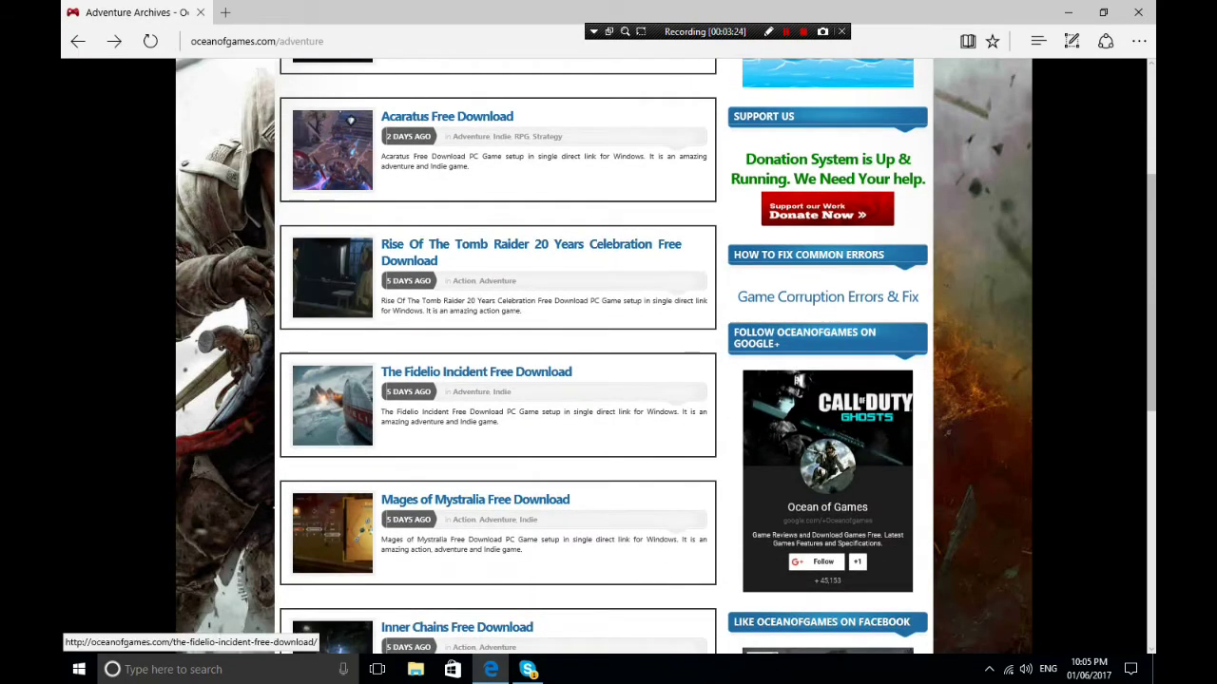
left_click(476, 372)
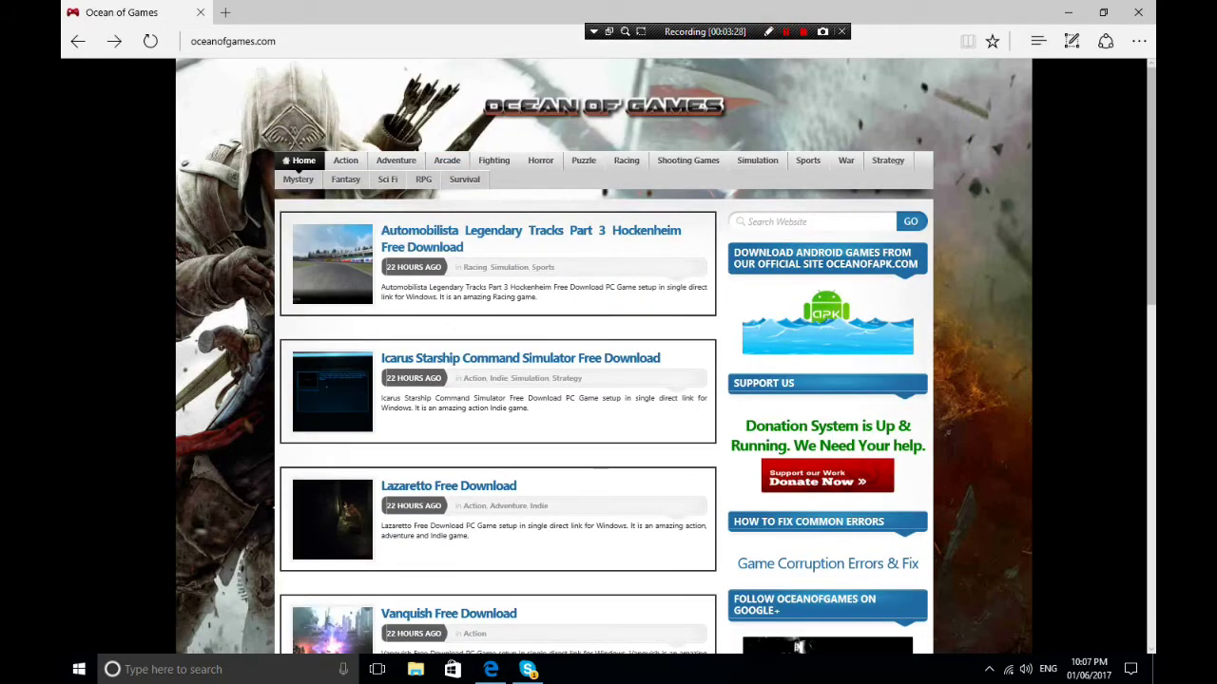
- Open the Super Meat Boy Free Download page from the Arcade category
left_click(453, 162)
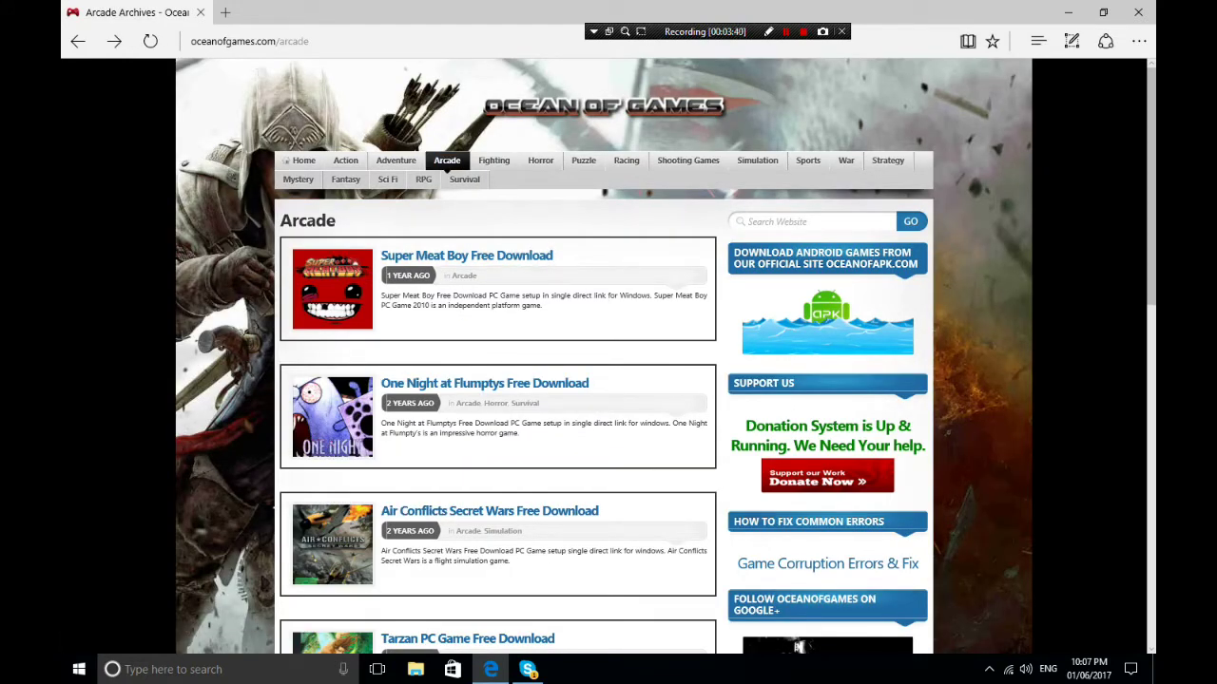
left_click(496, 256)
scroll(608, 357, "down", 5)
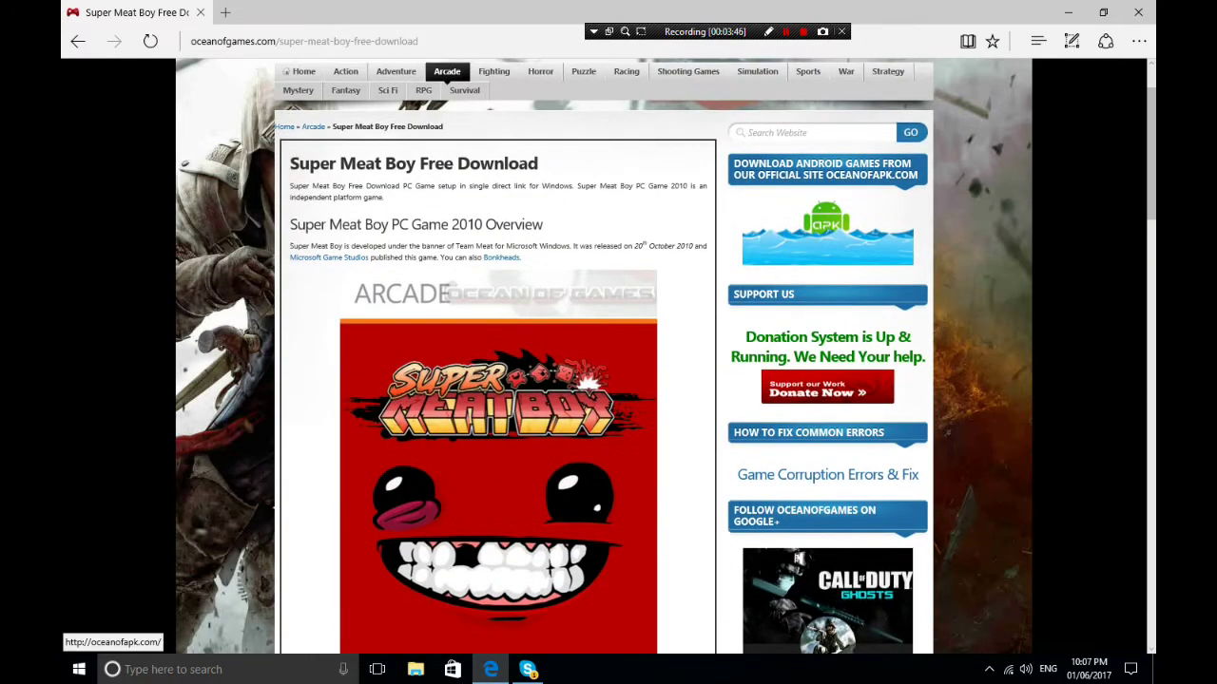
- Examine the Super Meat Boy page's system requirements and its download section
scroll(495, 356, "down", 10)
scroll(497, 380, "down", 4)
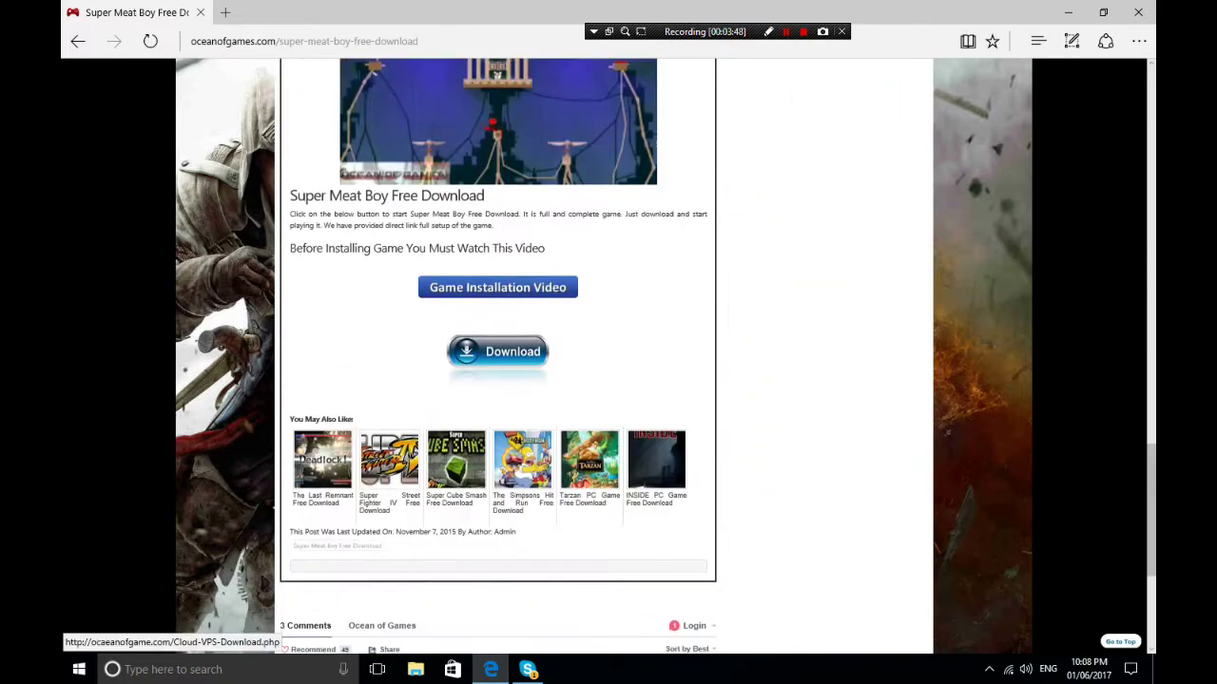
scroll(498, 380, "up", 3)
left_click_drag(296, 220, 383, 257)
left_click(337, 232)
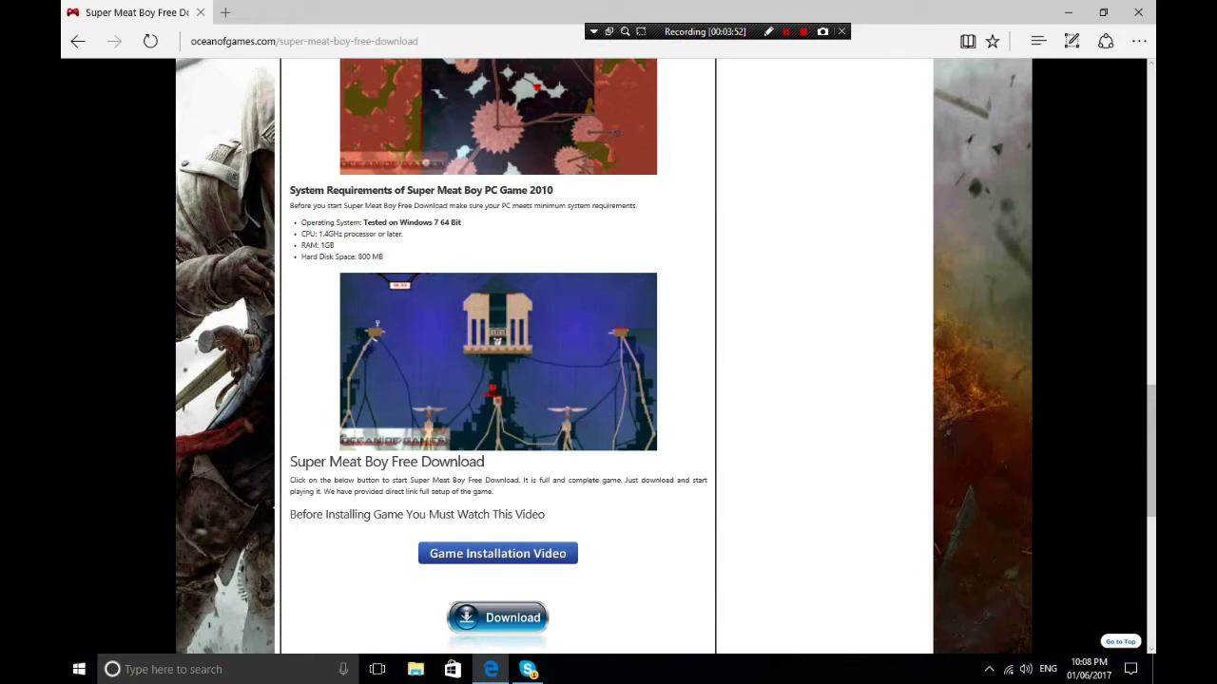
scroll(500, 380, "down", 4)
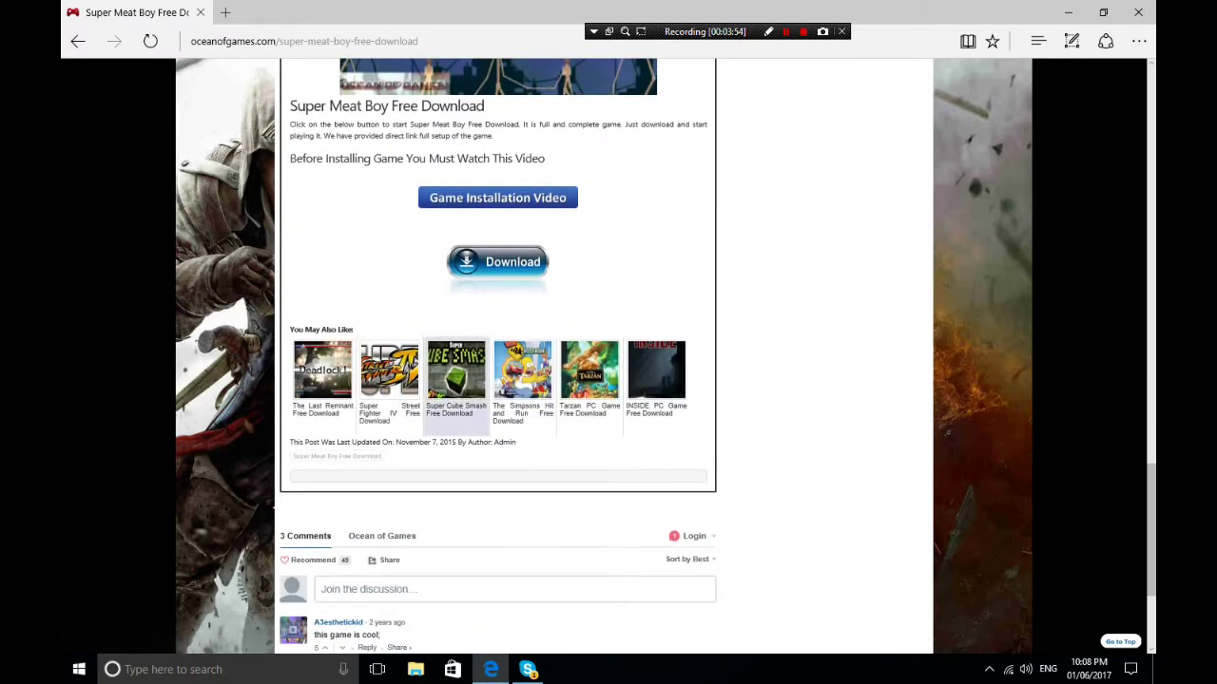
- Request the Super Meat Boy download, proceed through the FileHostGuru pages, and check that Internet Download Manager is running
left_click(500, 262)
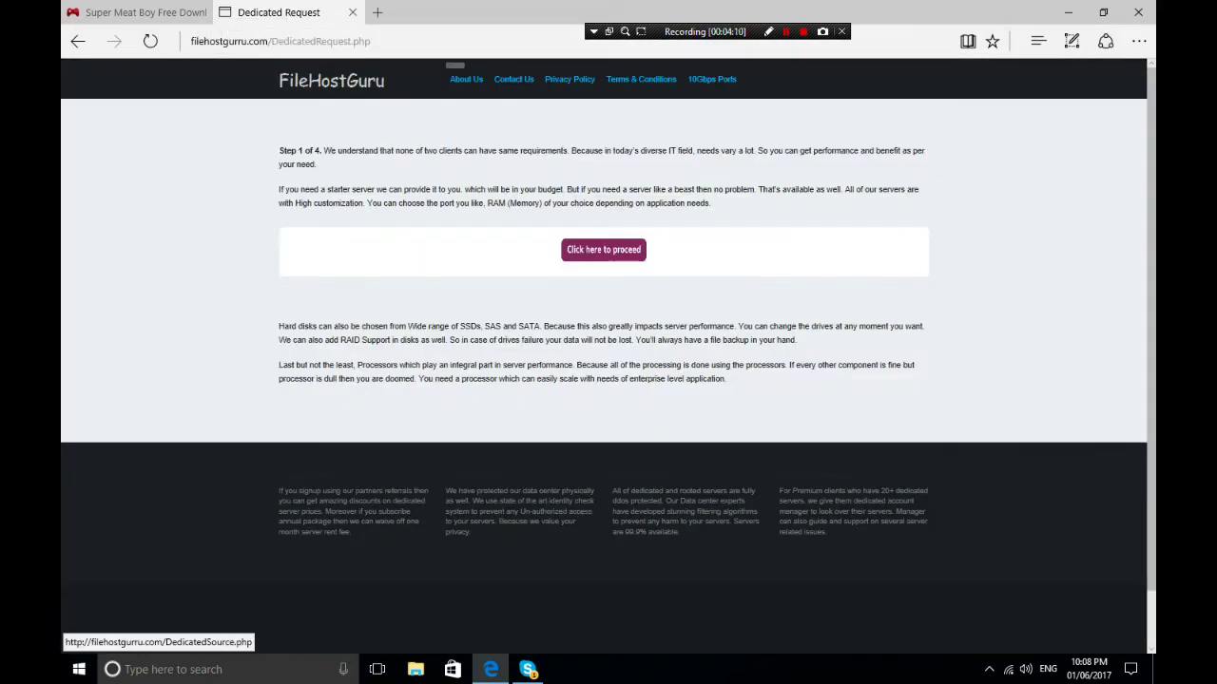
left_click(590, 251)
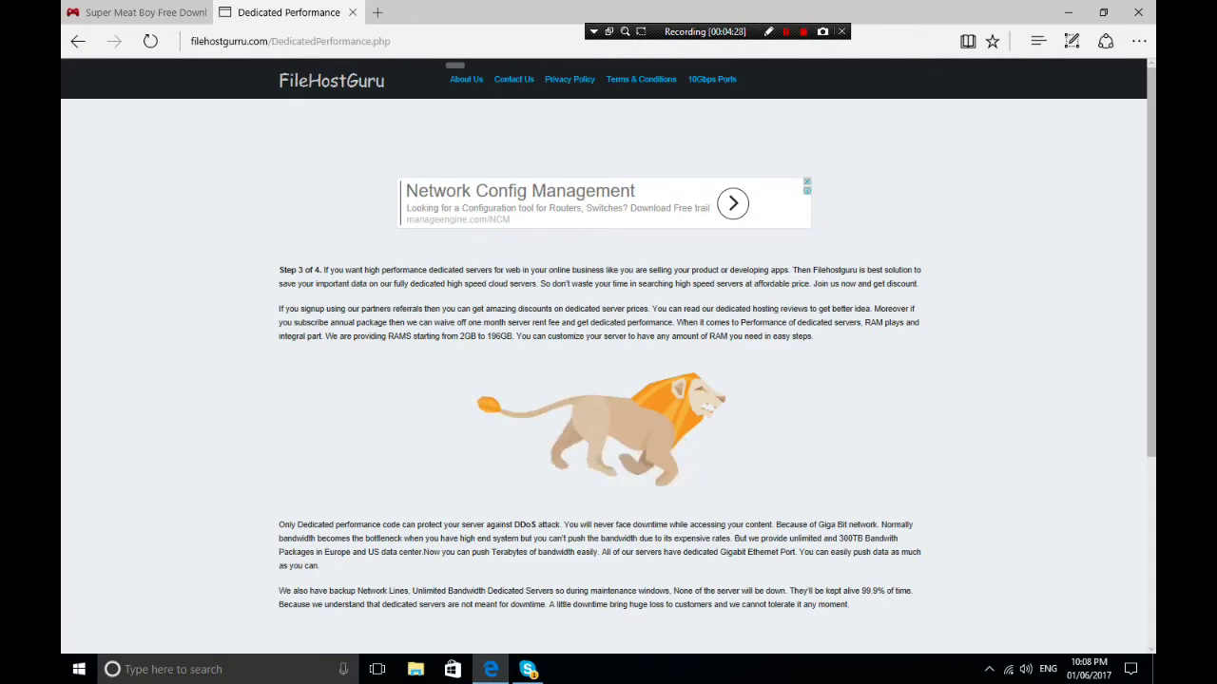
left_click(989, 669)
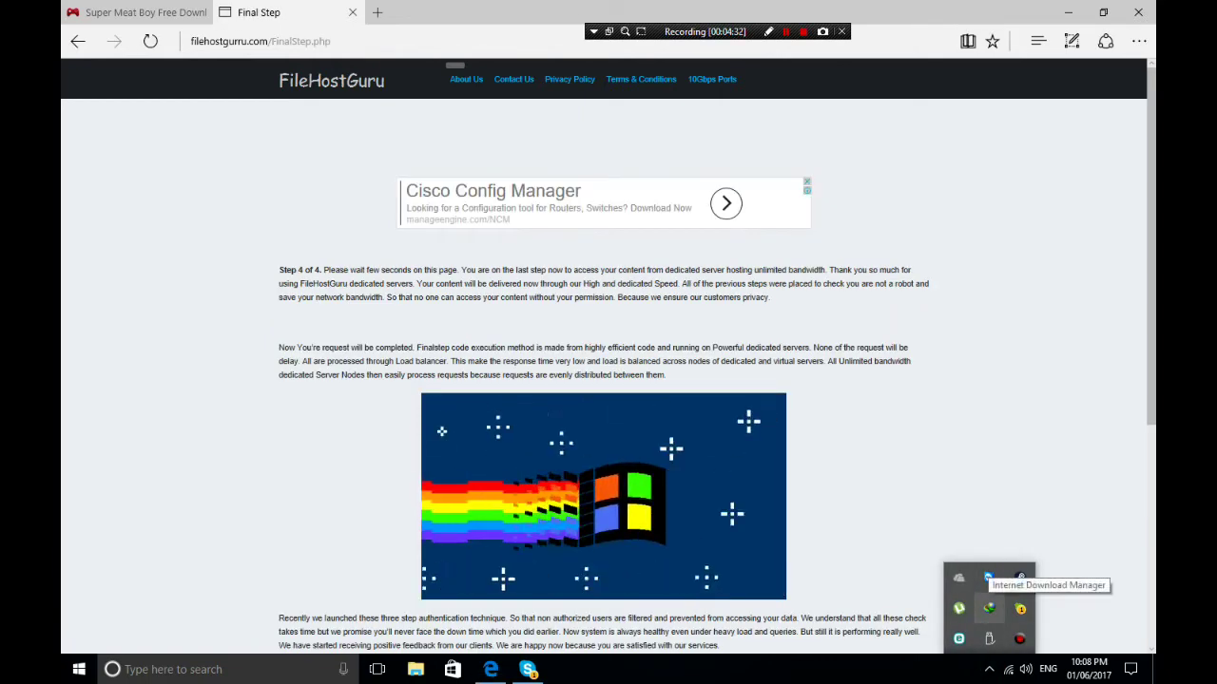
double_click(1019, 577)
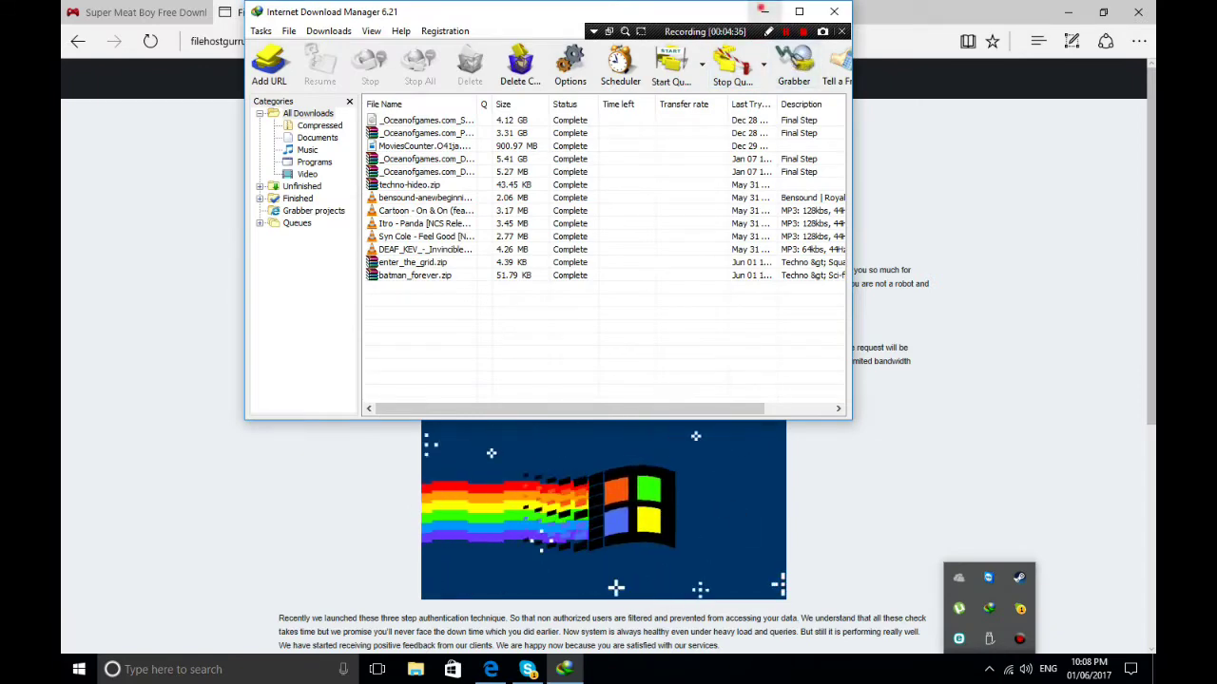
left_click(763, 11)
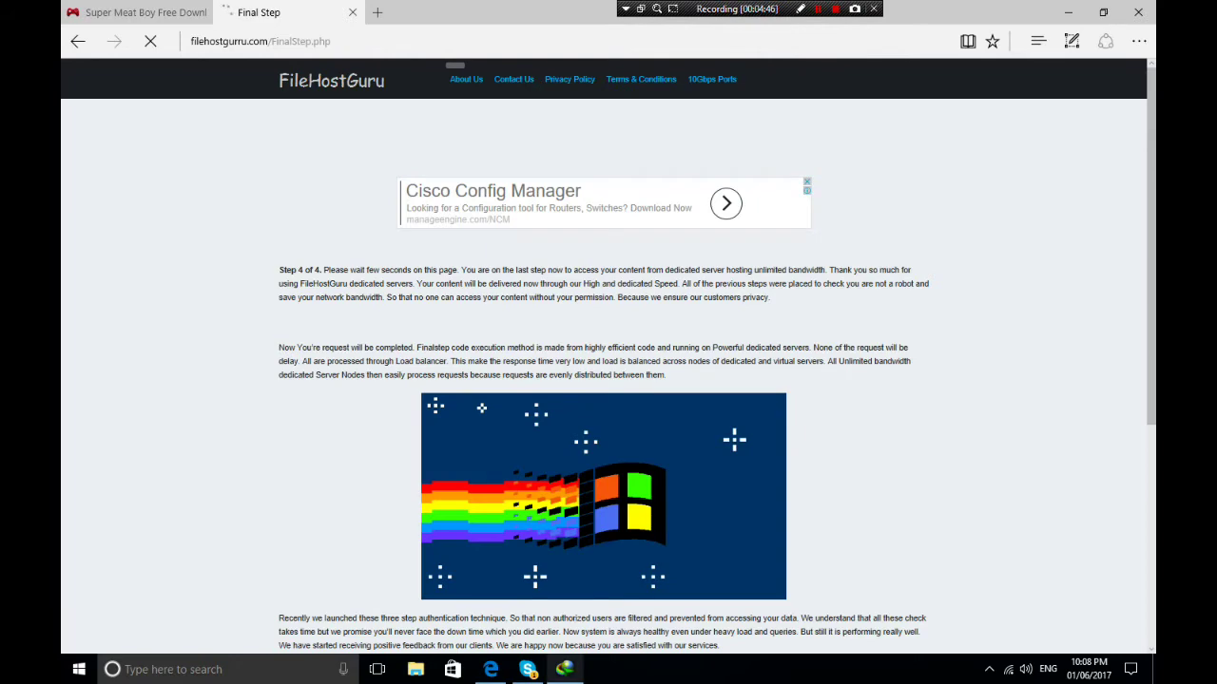
- Bring up Internet Download Manager and start downloading Super_Meat_Boy.iso in the General category to the proposed Downloads path
left_click(564, 670)
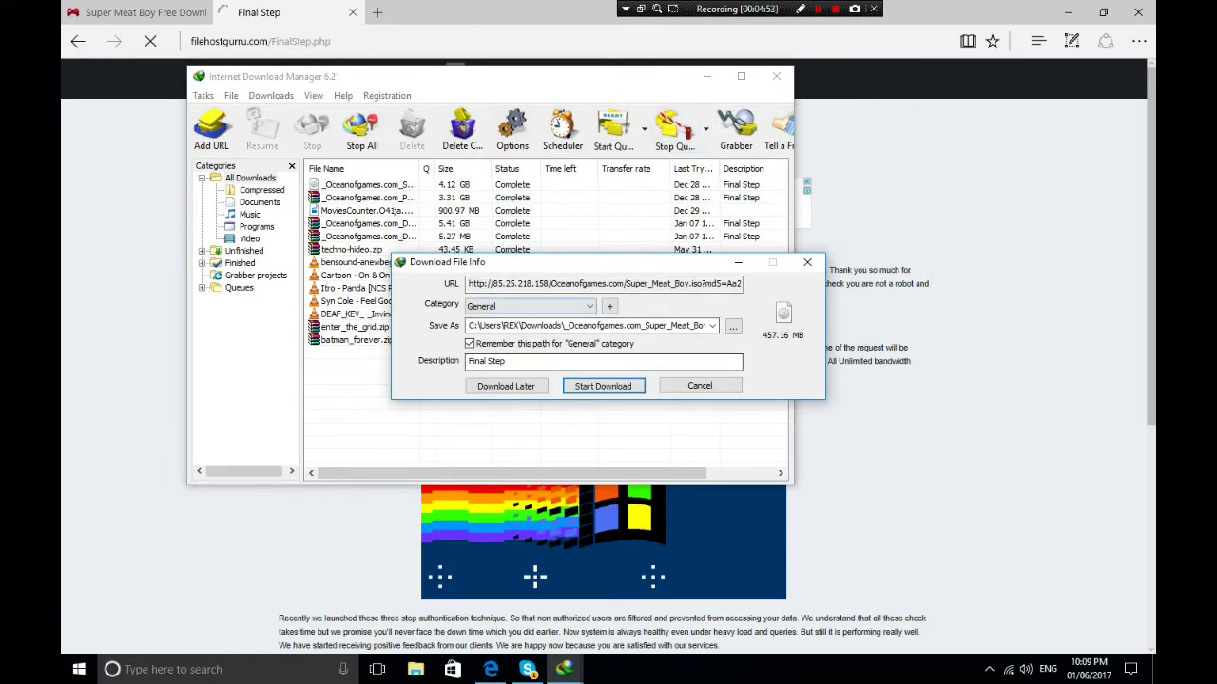
left_click(522, 326)
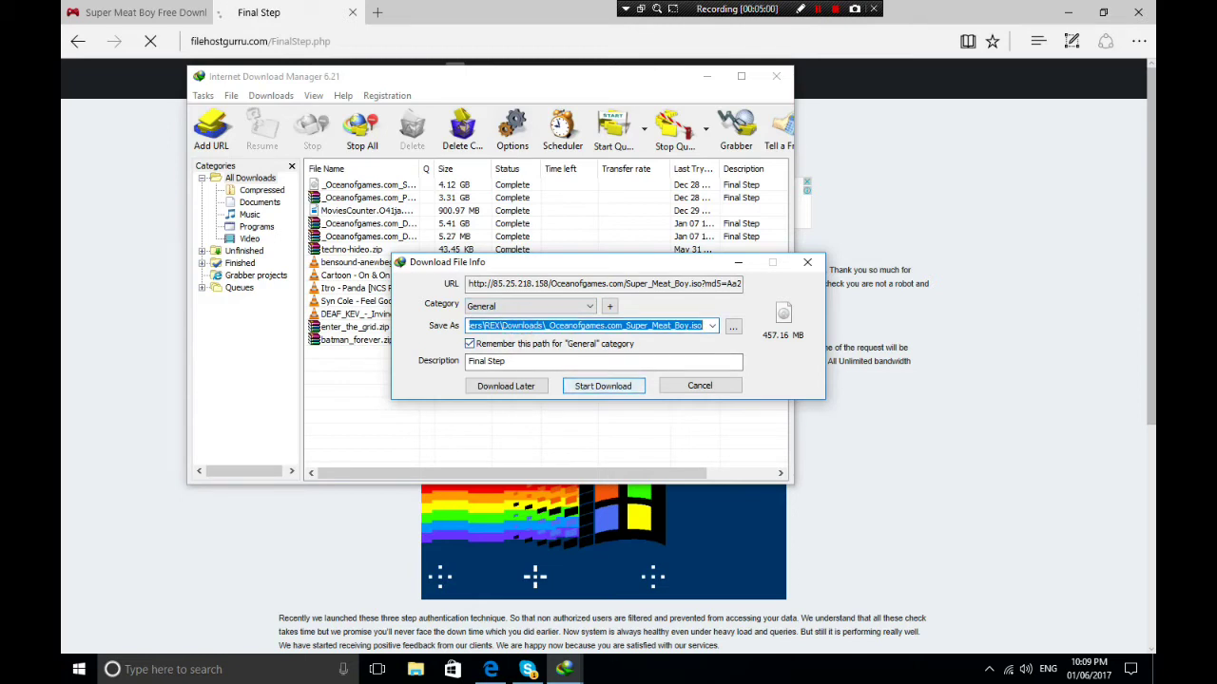
left_click(592, 384)
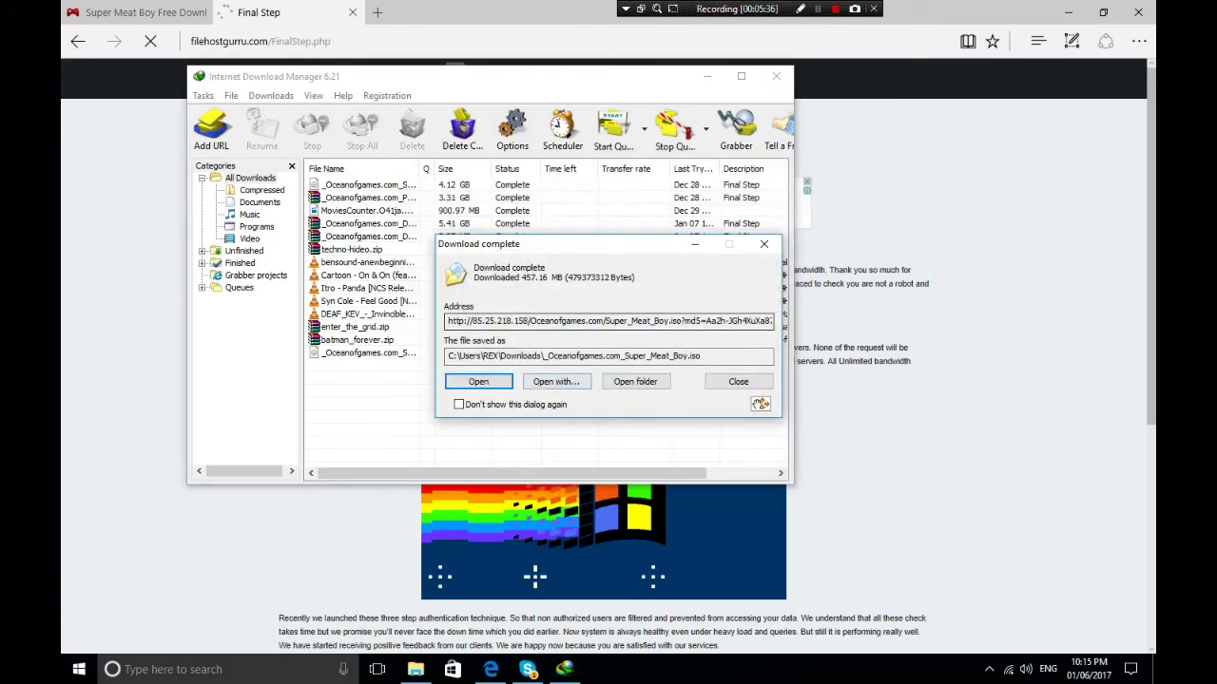
- Close the Internet Download Manager main window and open the folder containing the downloaded Super Meat Boy file
left_click_drag(482, 244, 400, 220)
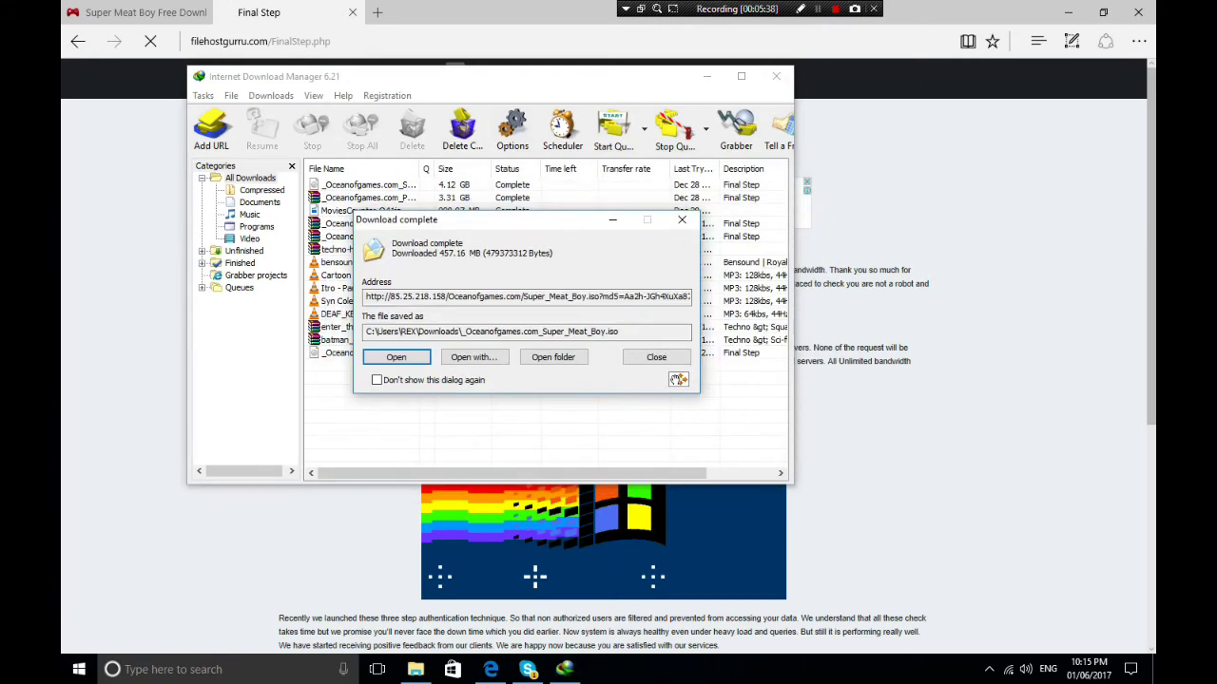
left_click(777, 76)
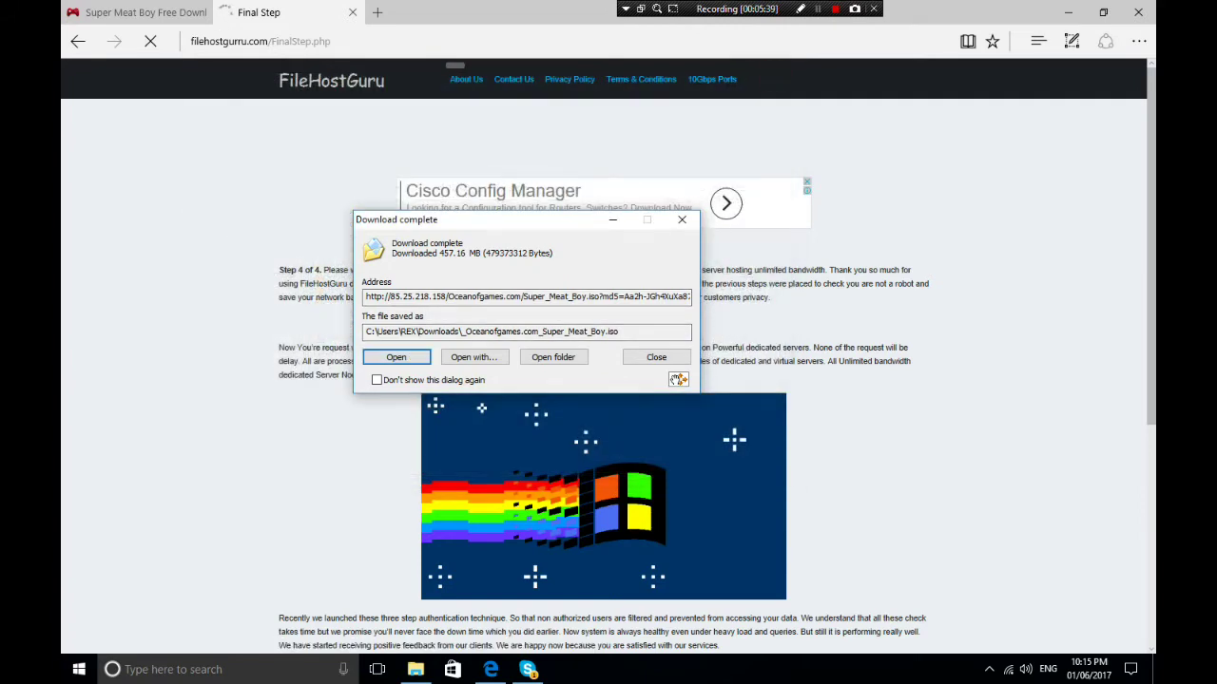
left_click(554, 356)
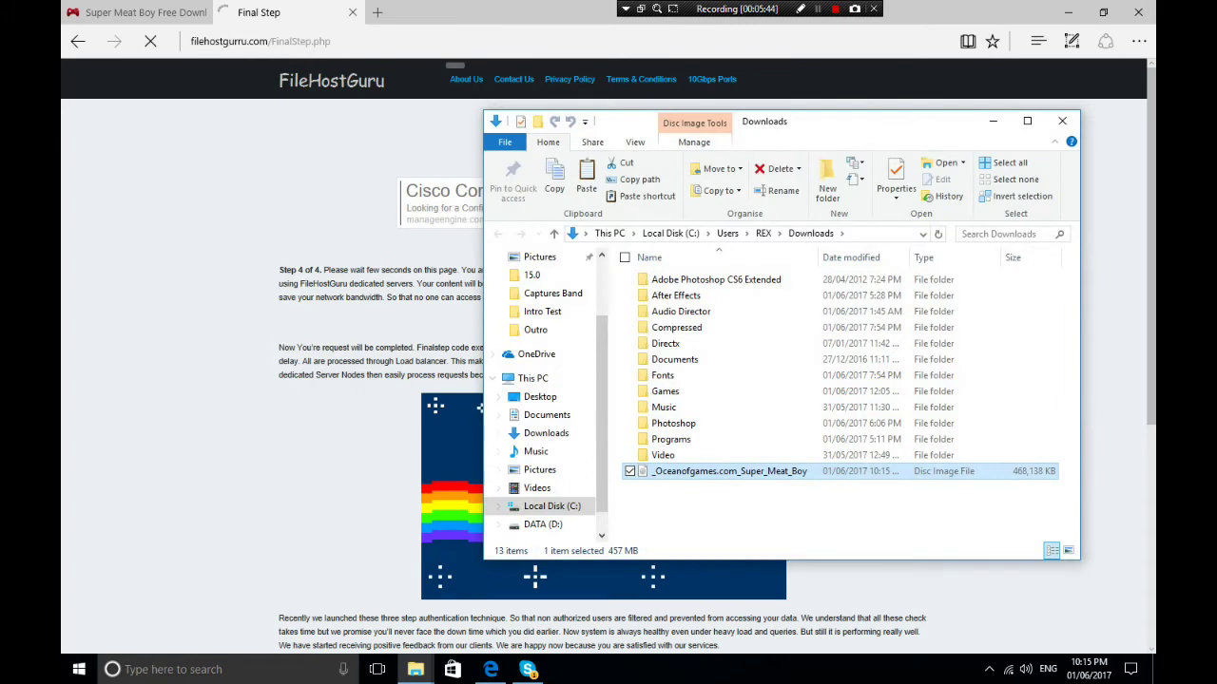
- Extract the _Oceanofgames.com_Super_Meat_Boy disc image directly into the Downloads folder with WinRAR
left_click(715, 509)
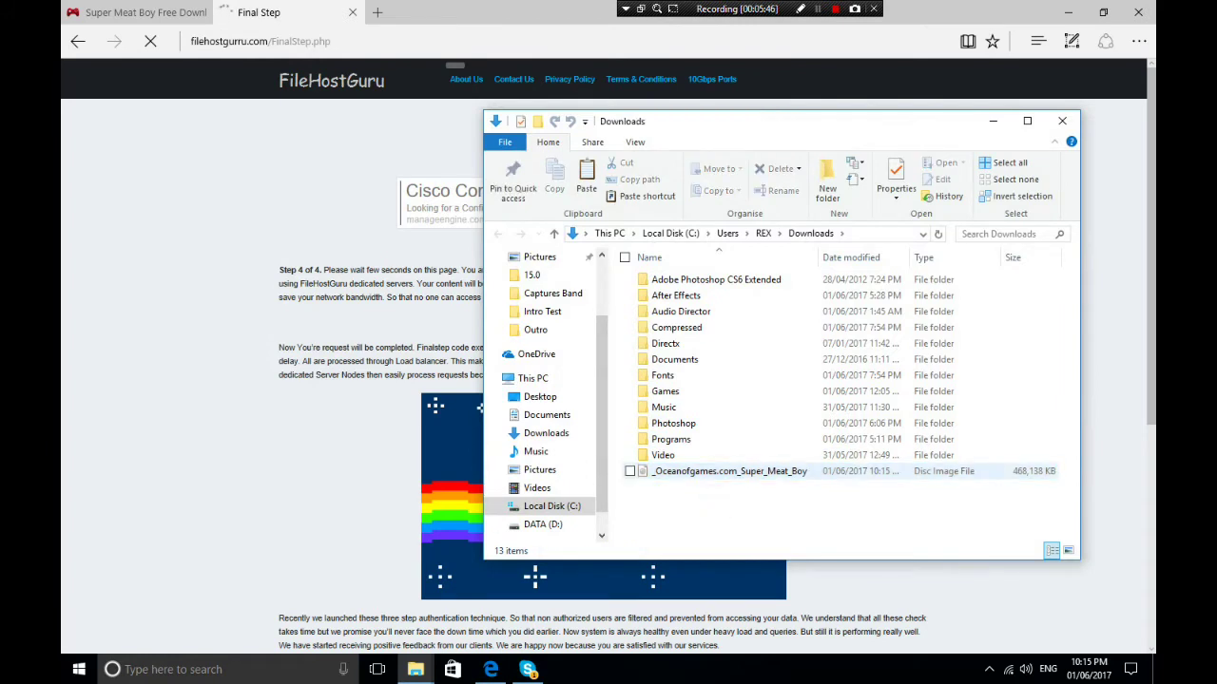
left_click(690, 470)
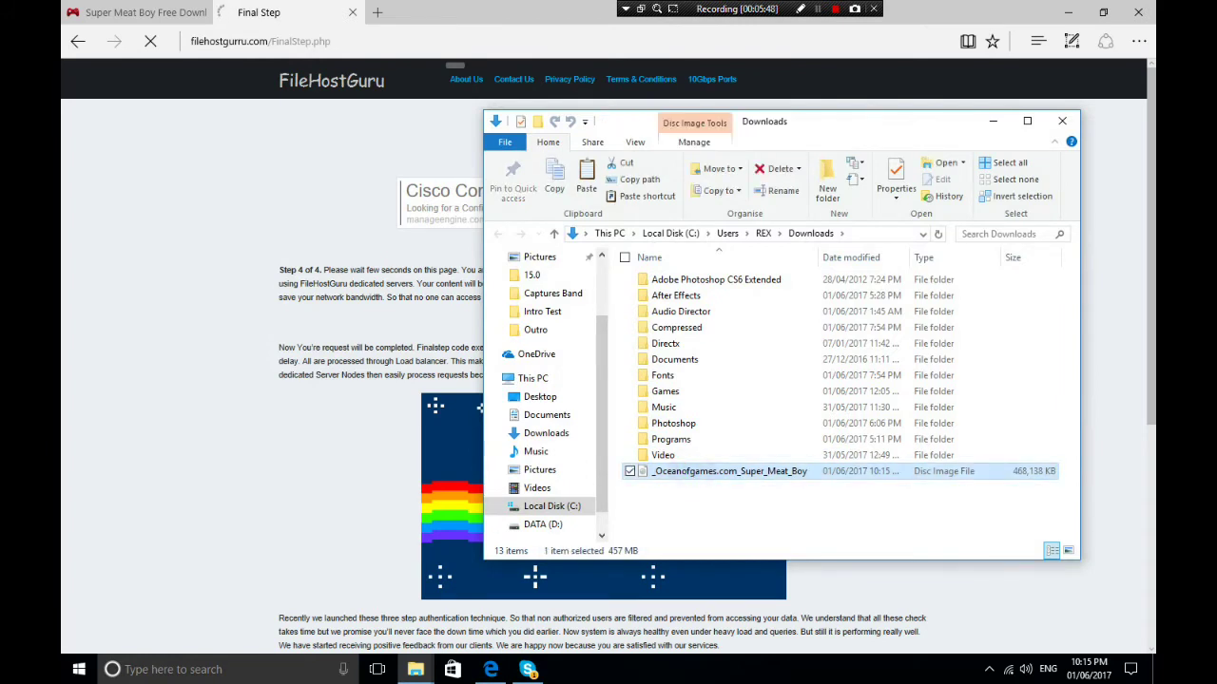
right_click(750, 471)
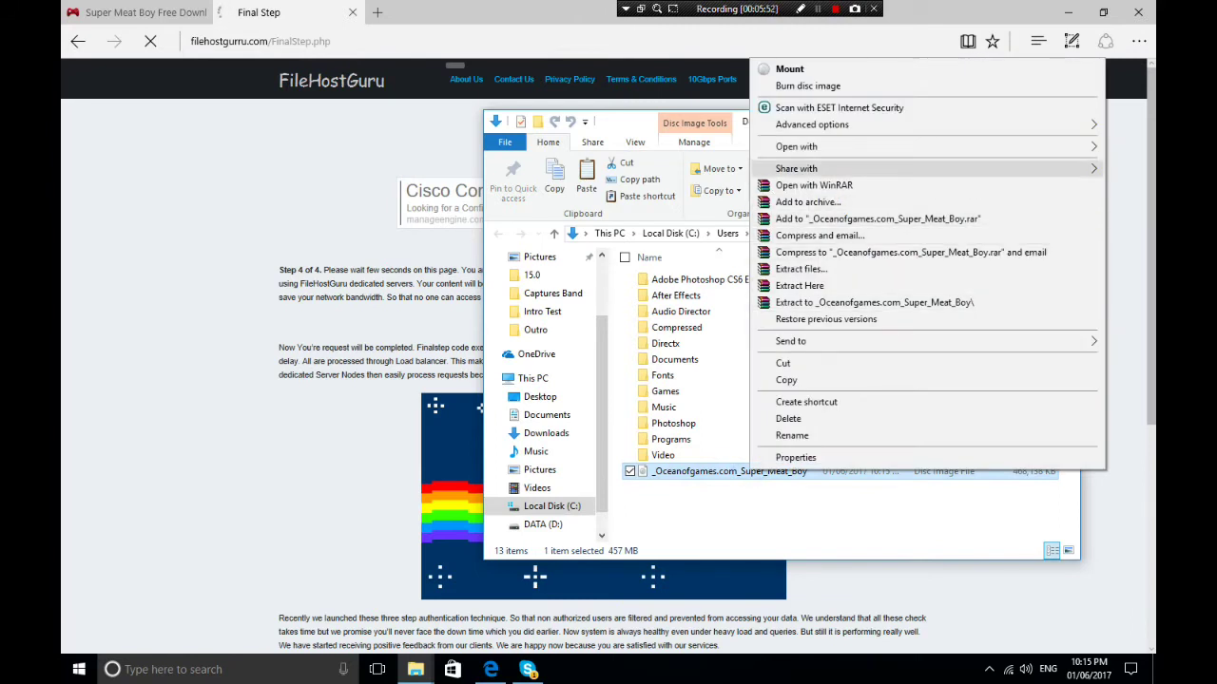
mouse_move(856, 146)
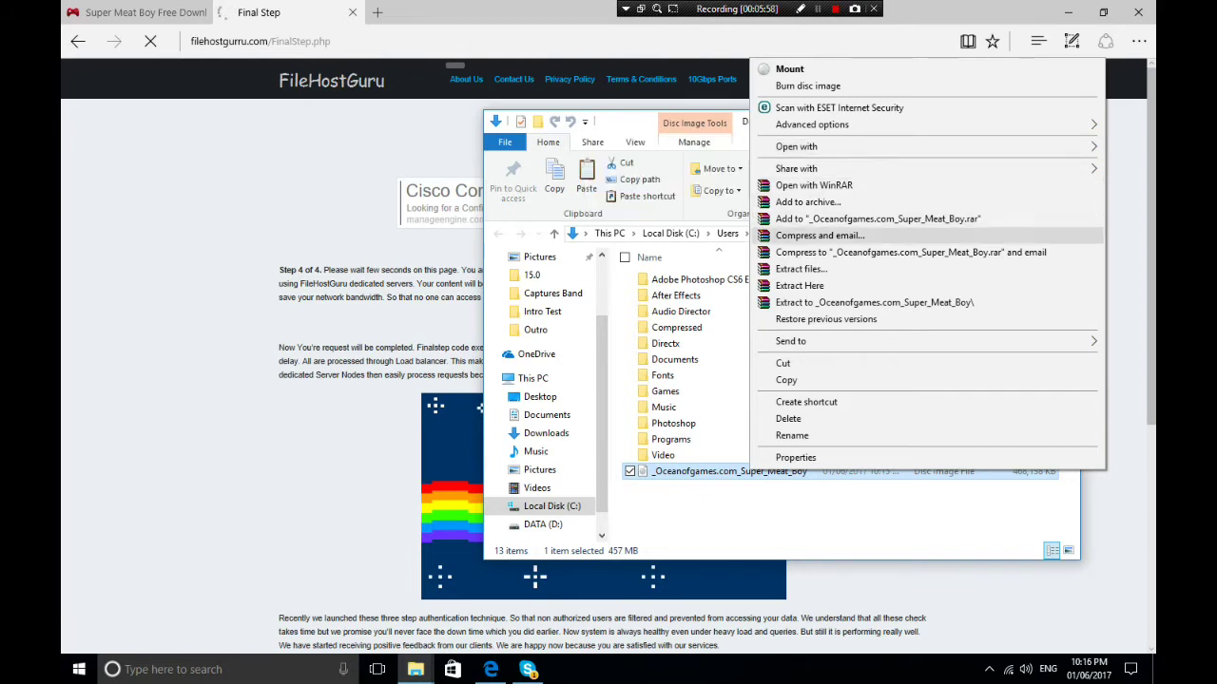
left_click(808, 285)
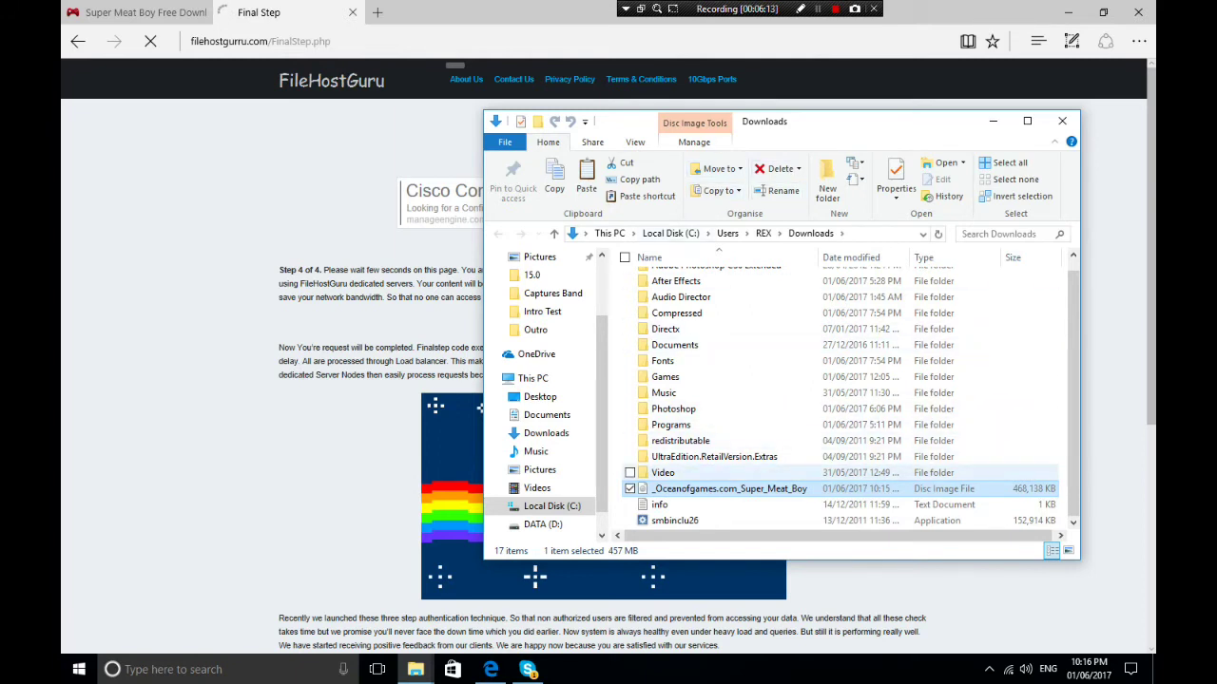
- Look through the extracted UltraEdition.RetailVersion.Extras folder and return to Downloads
left_click(715, 457)
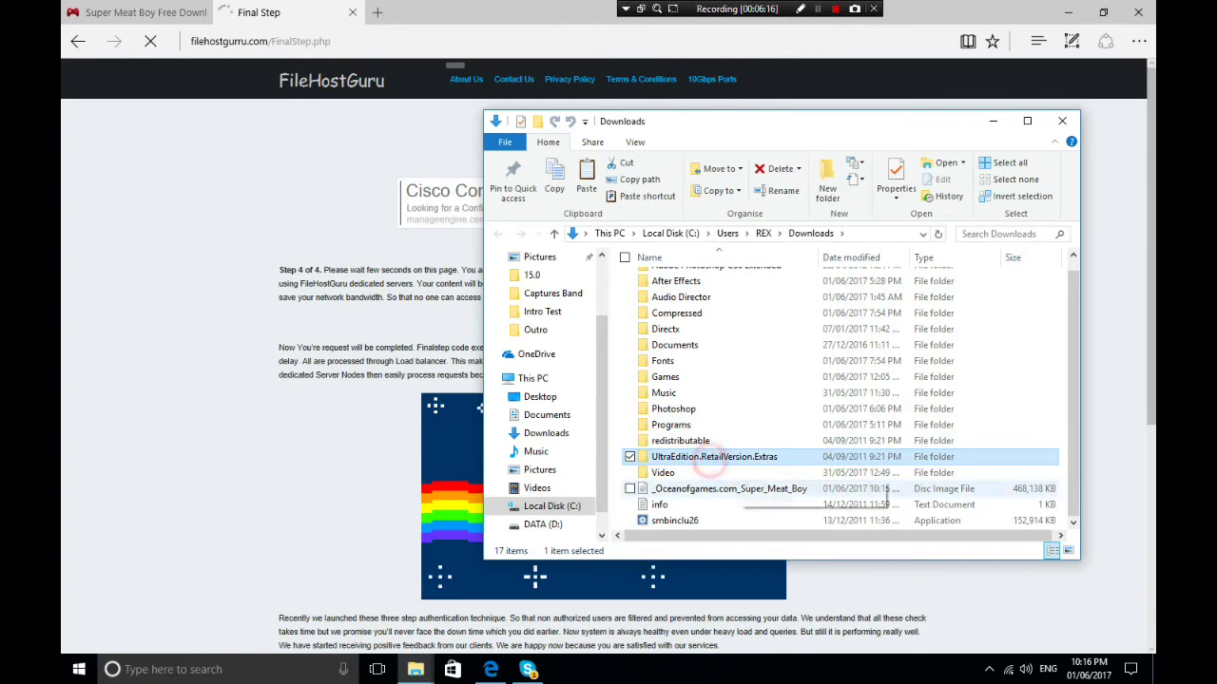
double_click(713, 456)
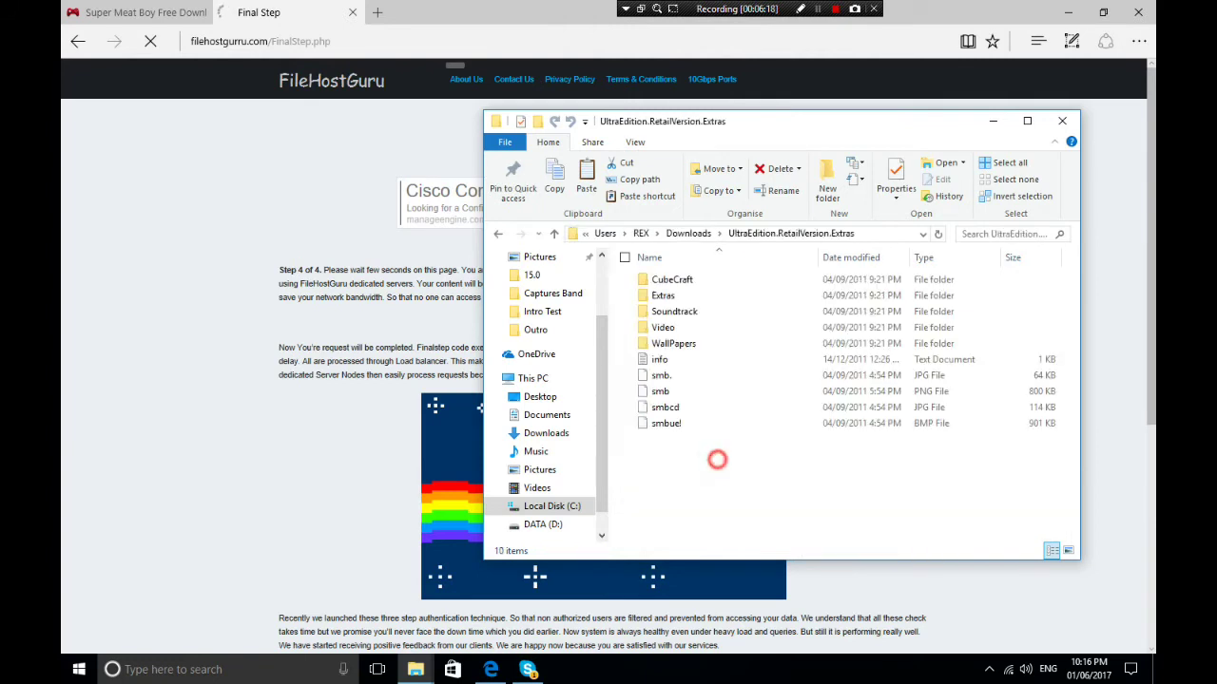
left_click(673, 280)
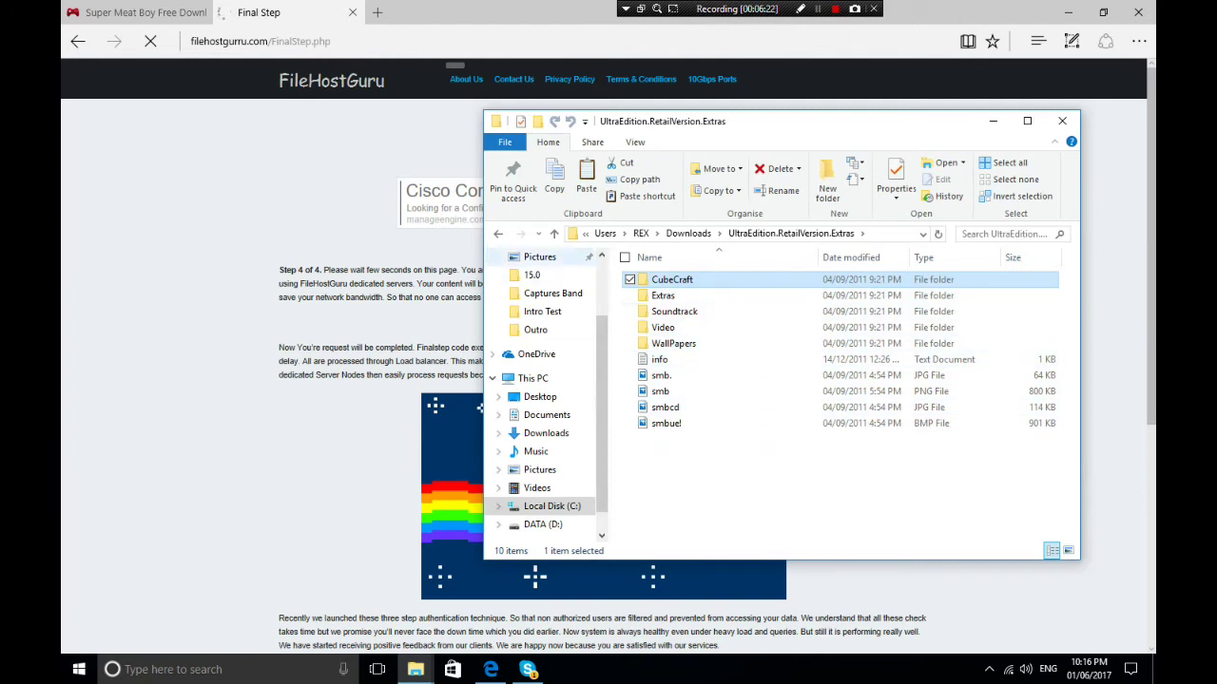
left_click(497, 233)
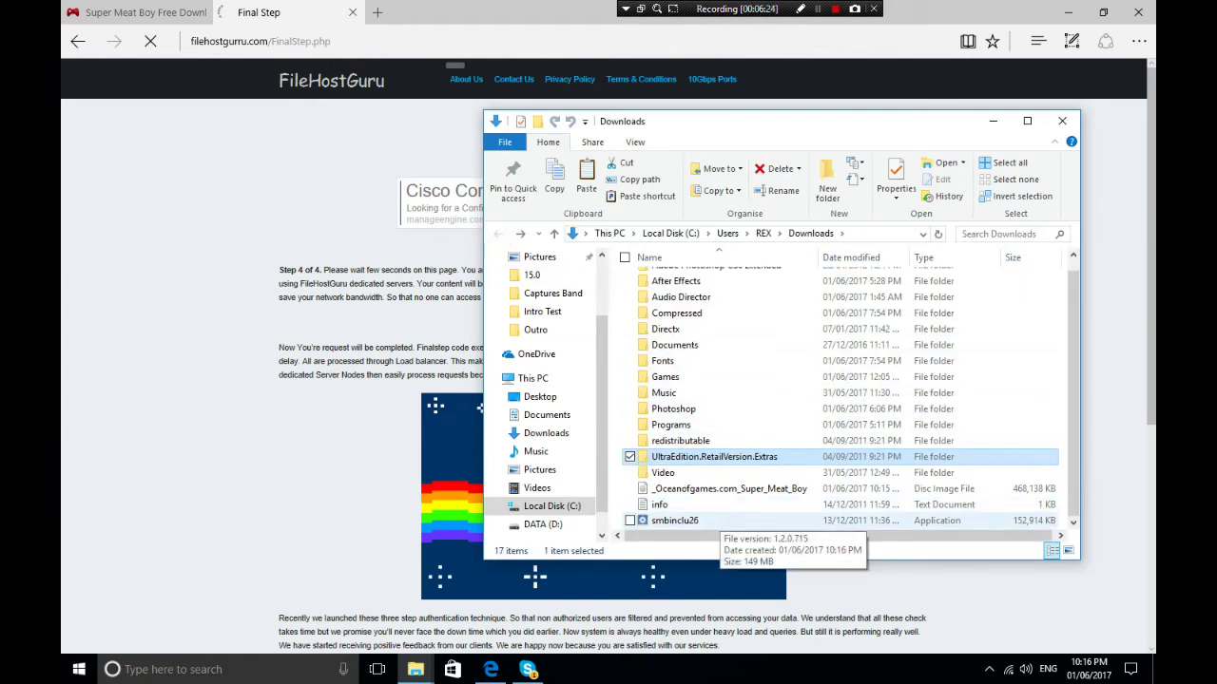
- Try to install Super Meat Boy by running smbinclu26 from the Downloads folder with the default installation path
double_click(670, 521)
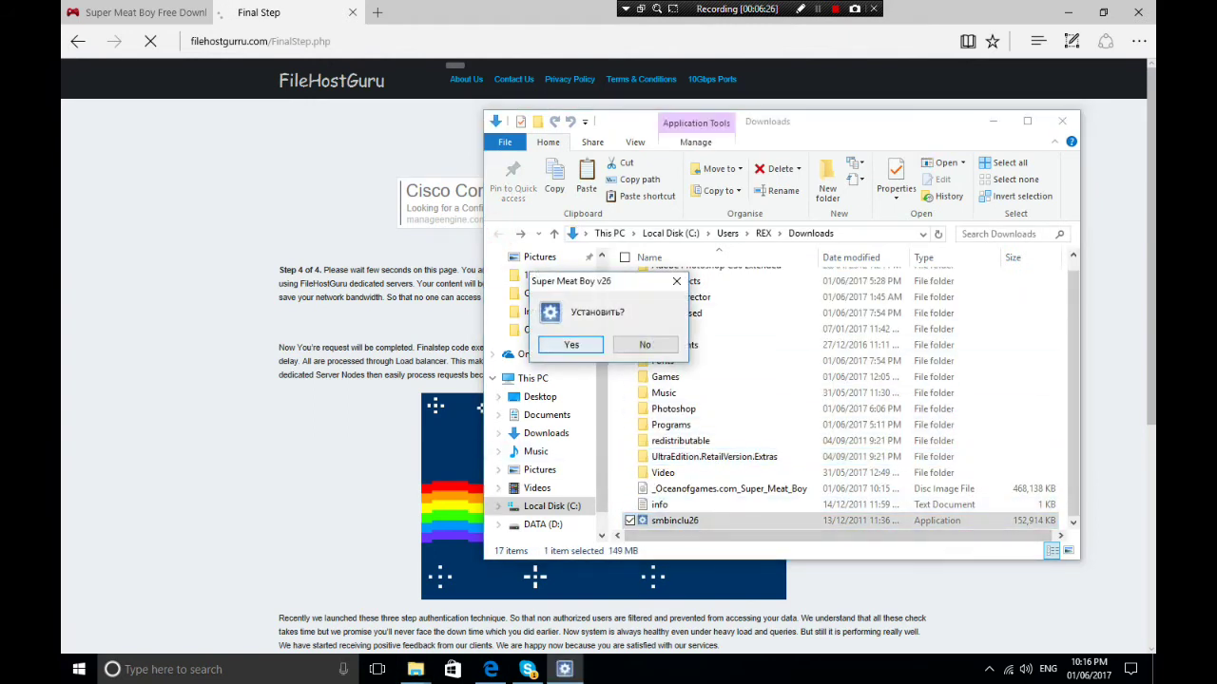
left_click(572, 345)
key("Return")
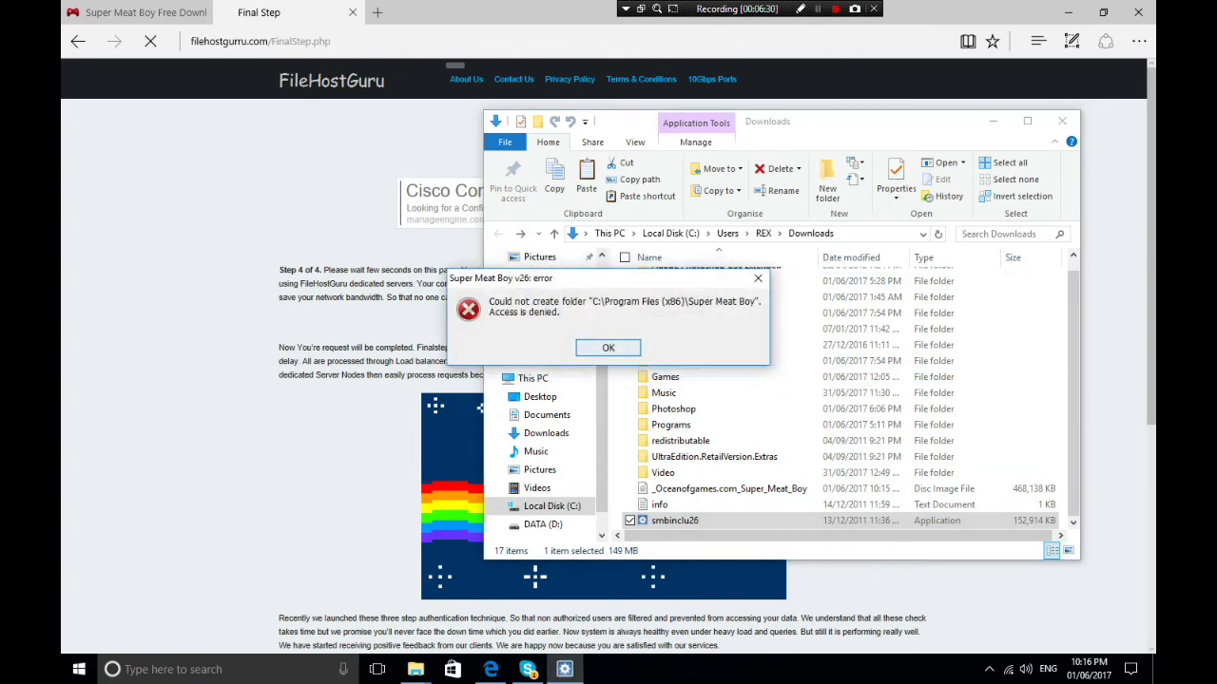
left_click(817, 8)
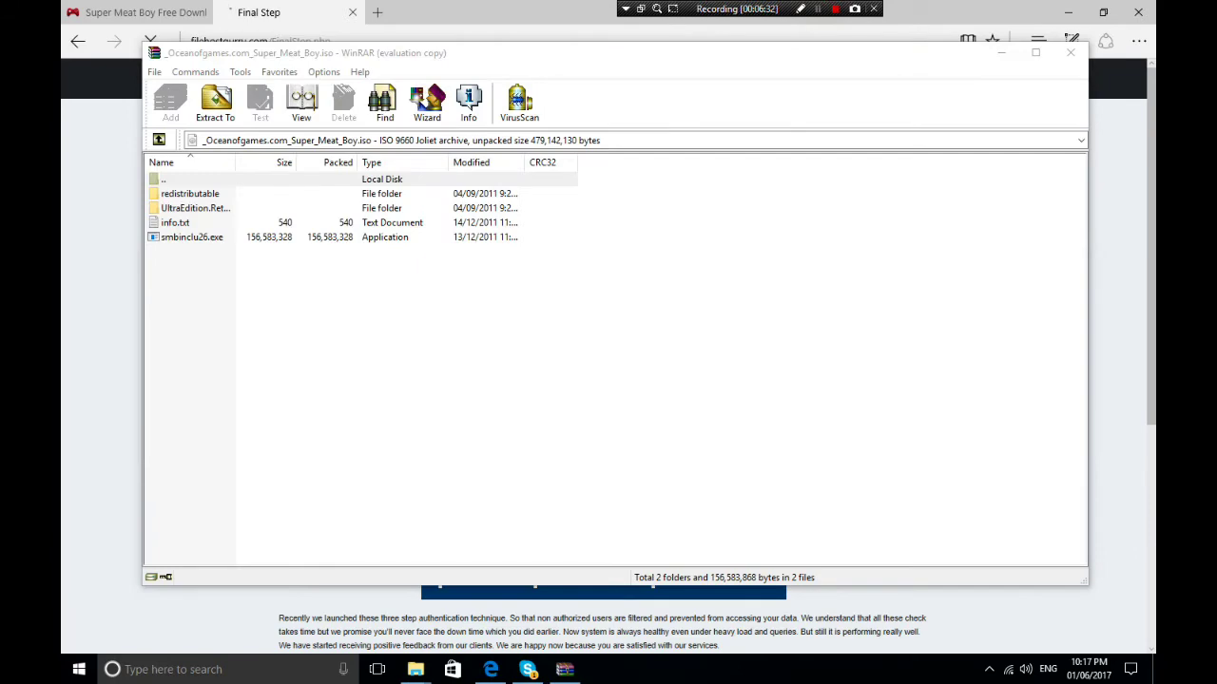
- Extract redistributable, UltraEdition.RetailVersion.Extras, info.txt and smbinclu26.exe from the ISO in WinRAR into the empty Cube folder
left_click_drag(594, 59, 821, 399)
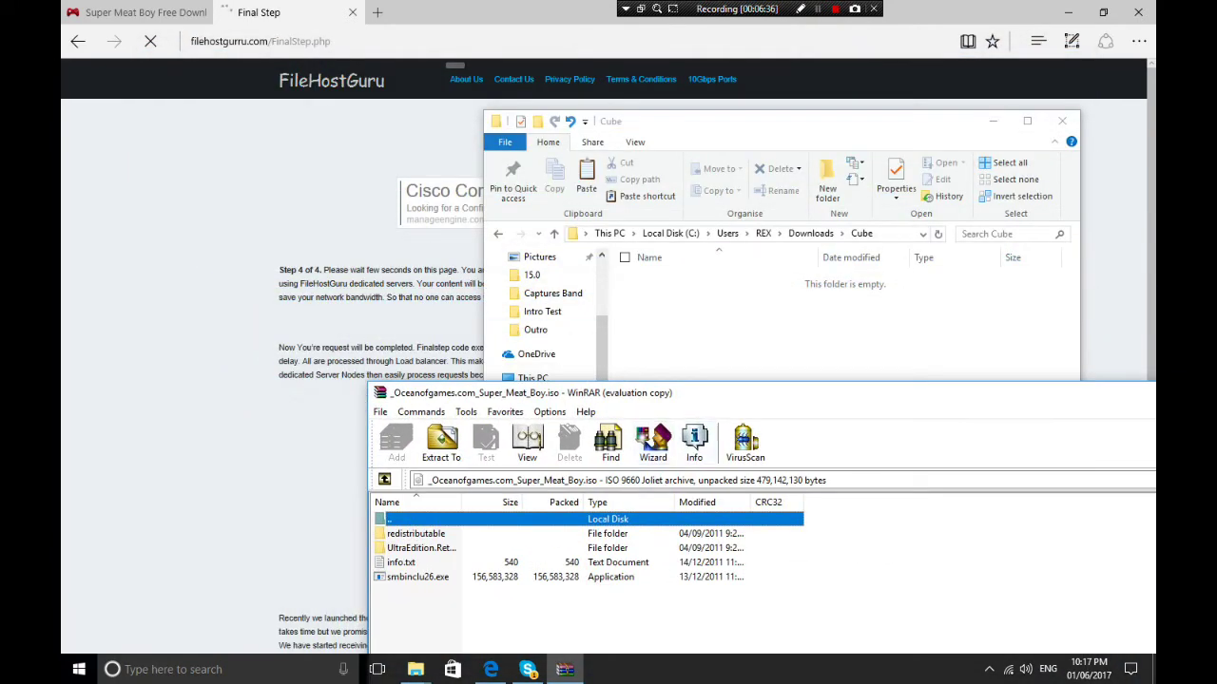
left_click_drag(443, 626, 779, 333)
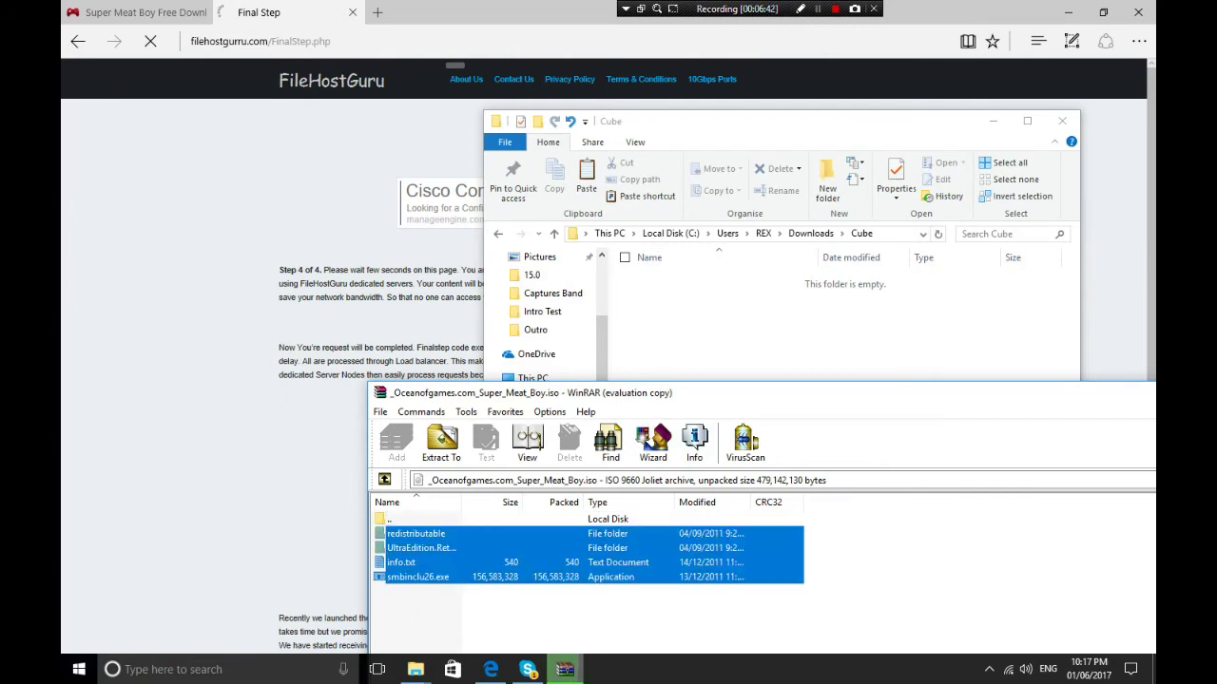
left_click(704, 380)
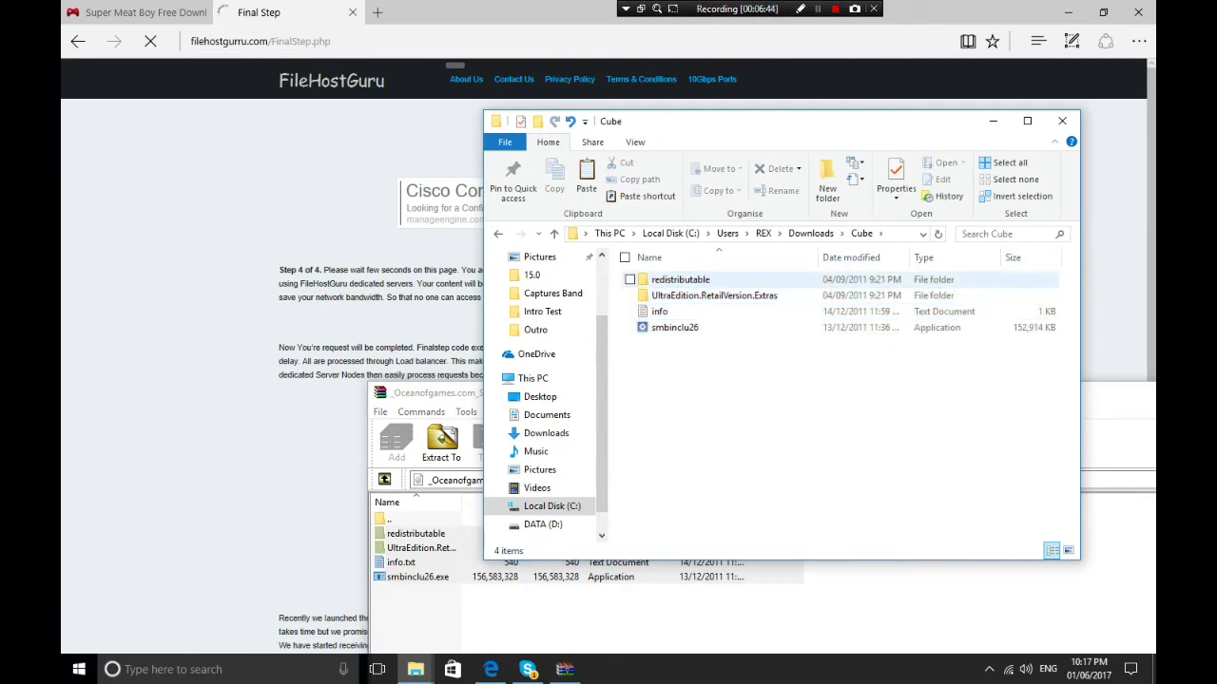
- Look through the installers in Cube's redistributable folder and return to the Cube folder
double_click(680, 279)
left_click_drag(704, 372, 703, 274)
left_click(657, 427)
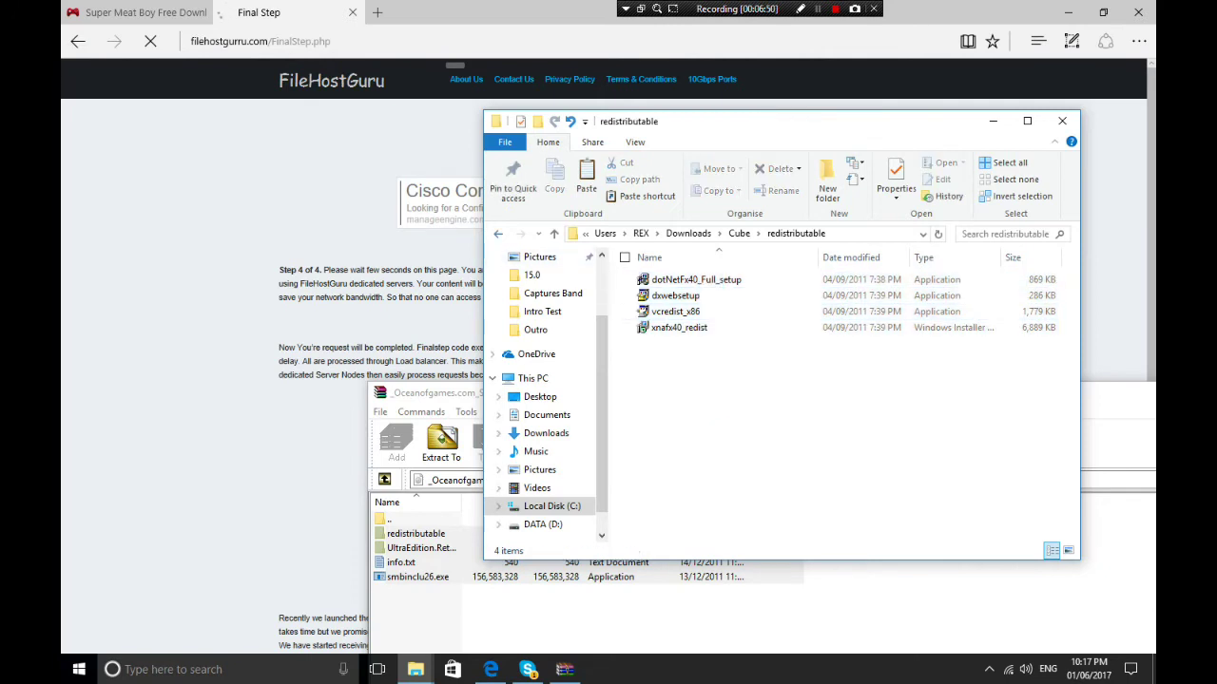
left_click_drag(722, 425, 738, 273)
left_click(702, 440)
left_click(496, 233)
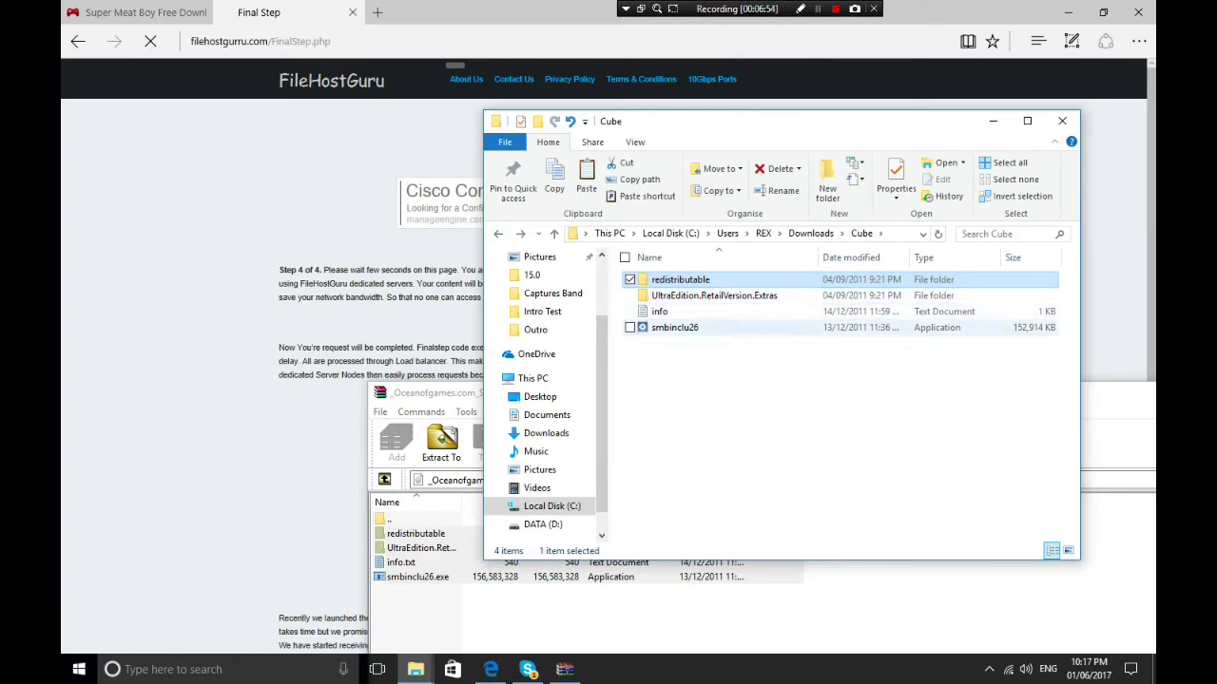
- Try to install Super Meat Boy from smbinclu26 in the Cube folder into C:\Program Files (x86)\Super Meat Boy
left_click(666, 328)
double_click(701, 329)
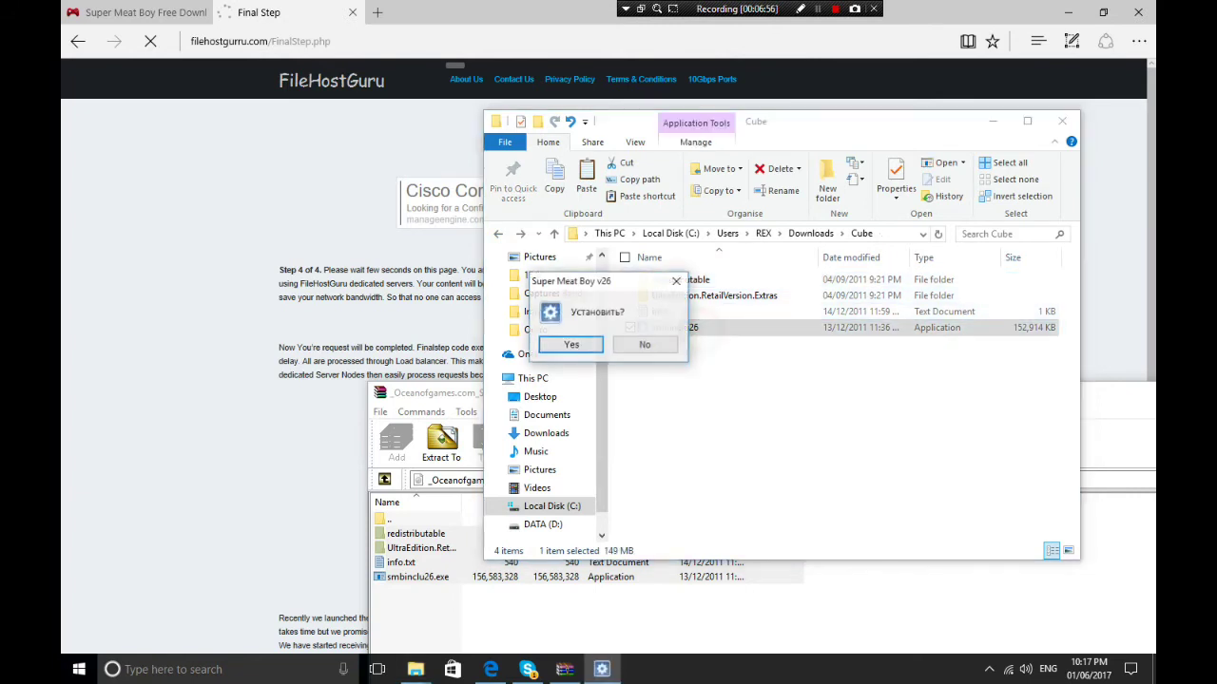
left_click(569, 346)
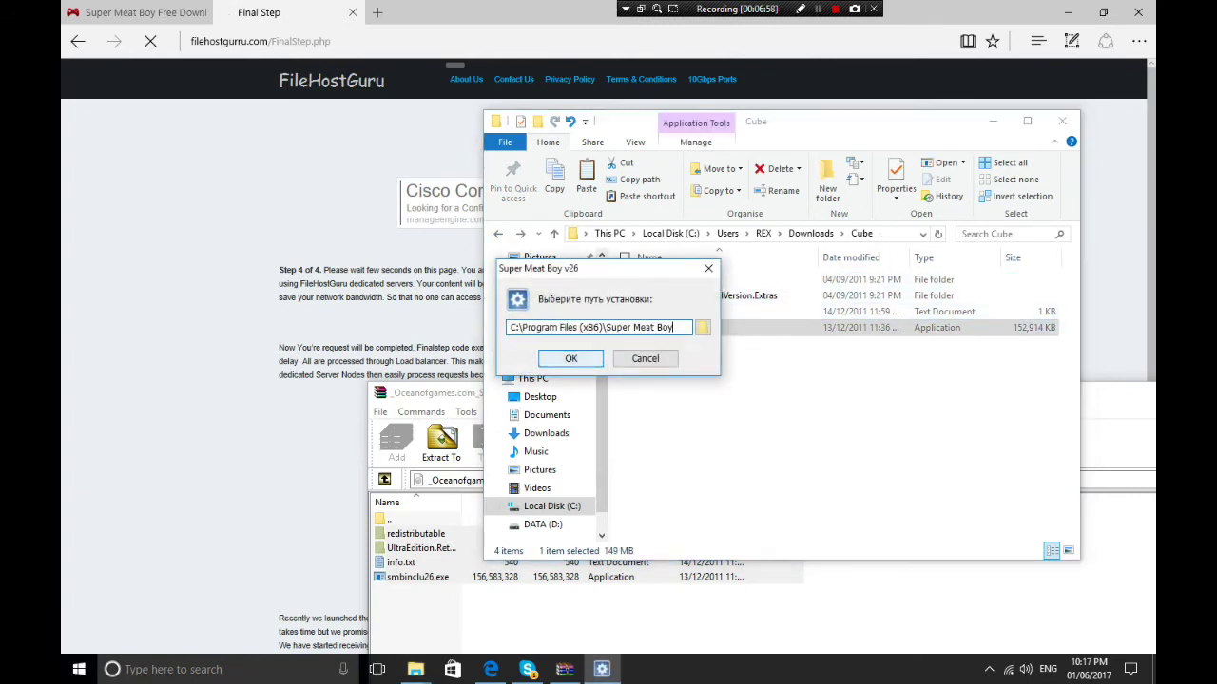
left_click(572, 359)
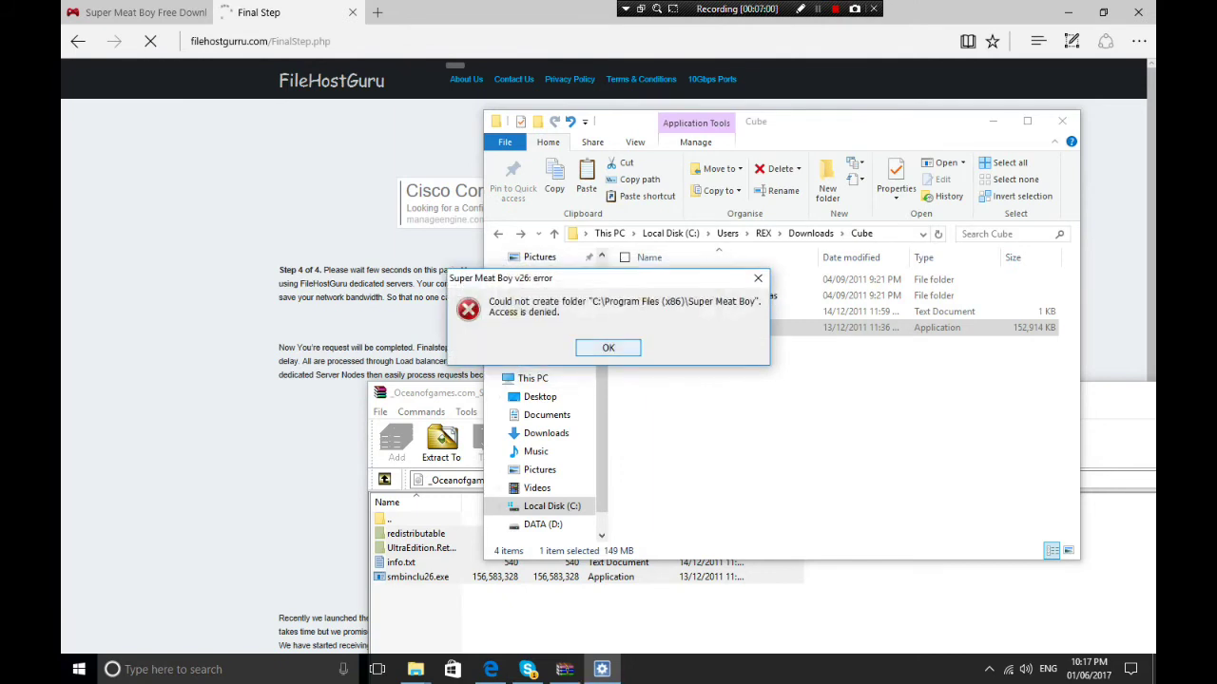
left_click(604, 346)
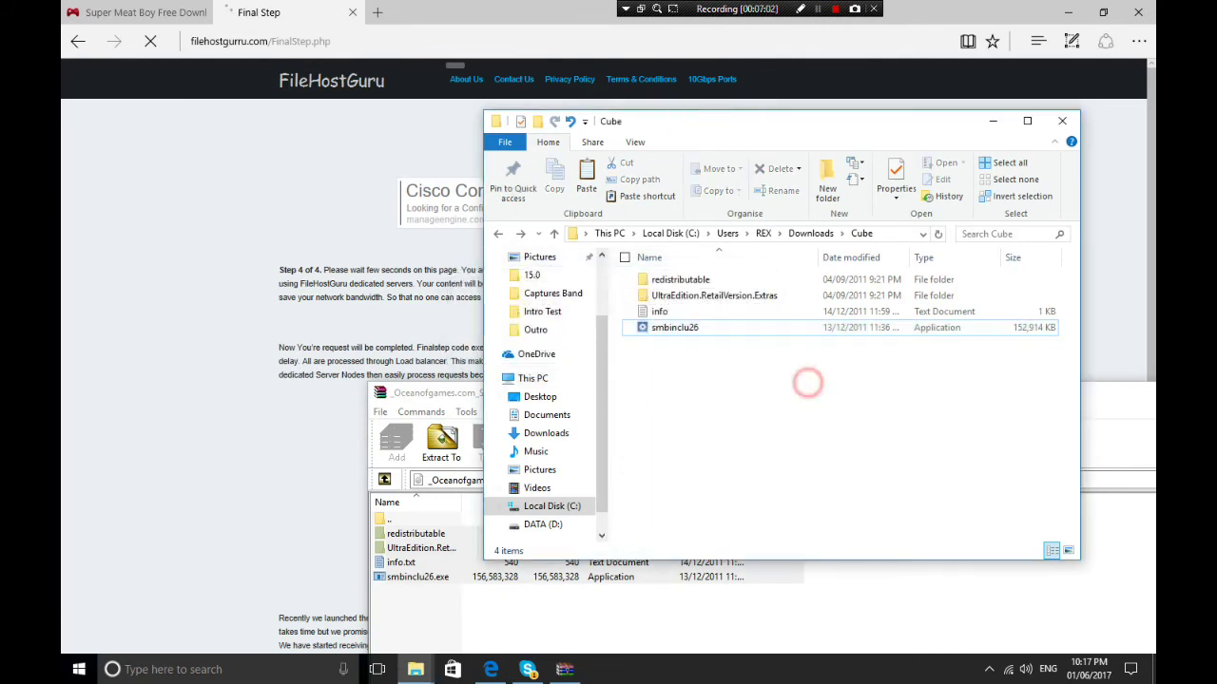
- Run smbinclu26 from the Cube folder as administrator and start installing Super Meat Boy into C:\Program Files (x86)\Super Meat Boy
right_click(694, 327)
left_click(764, 225)
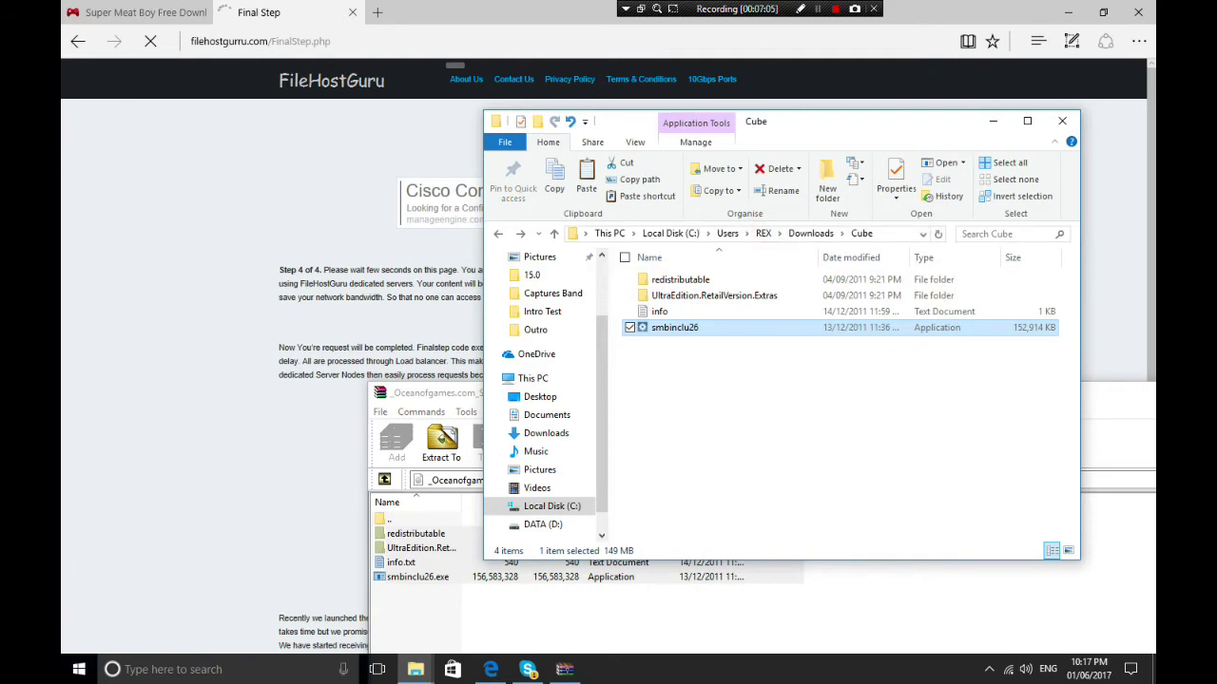
left_click(572, 344)
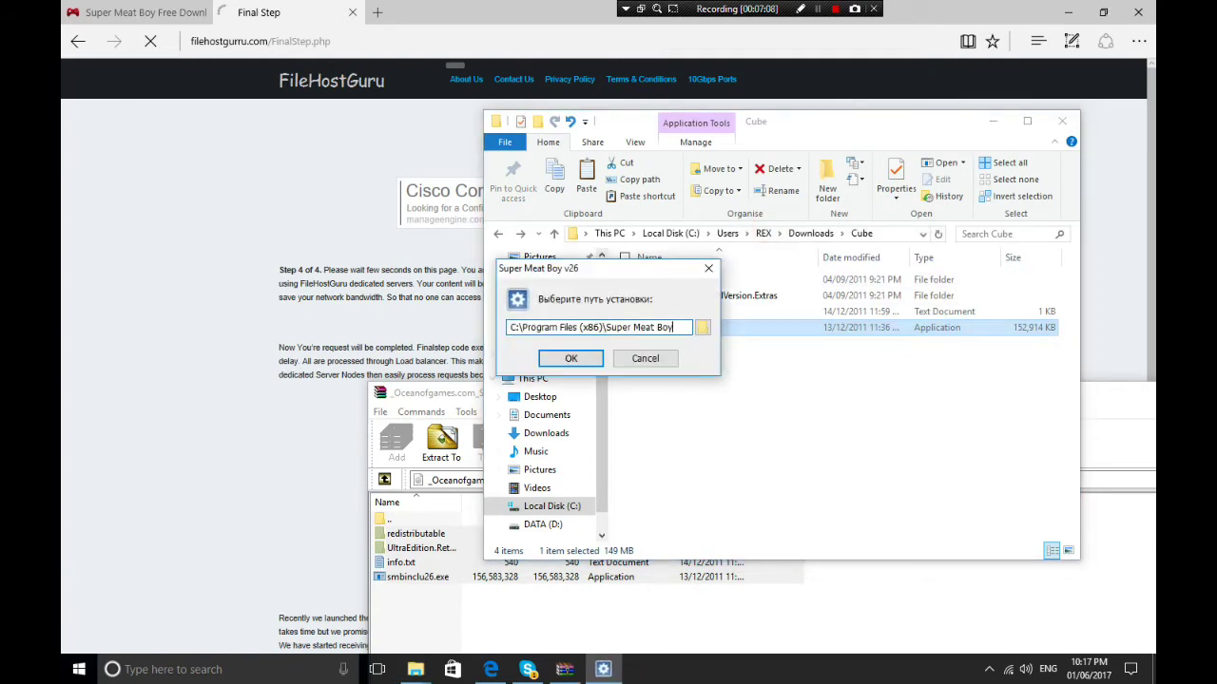
left_click(560, 358)
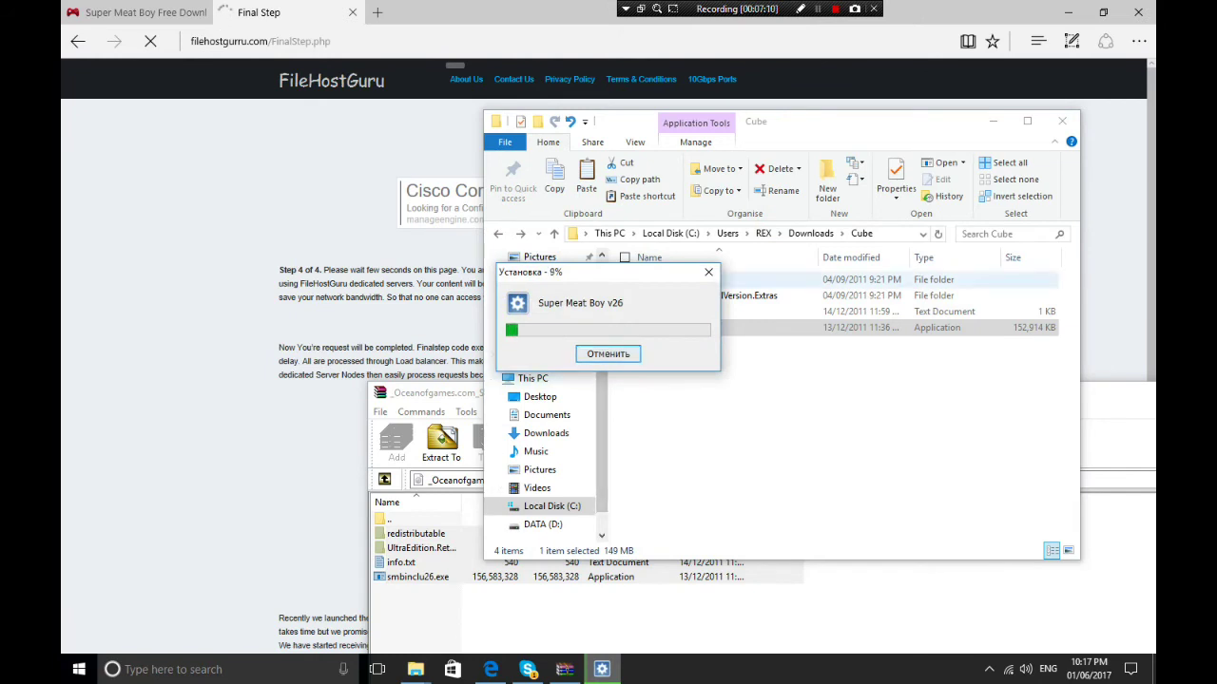
- Finish the Super Meat Boy v26 installation and launch the game from its desktop shortcut
left_click_drag(620, 277, 789, 387)
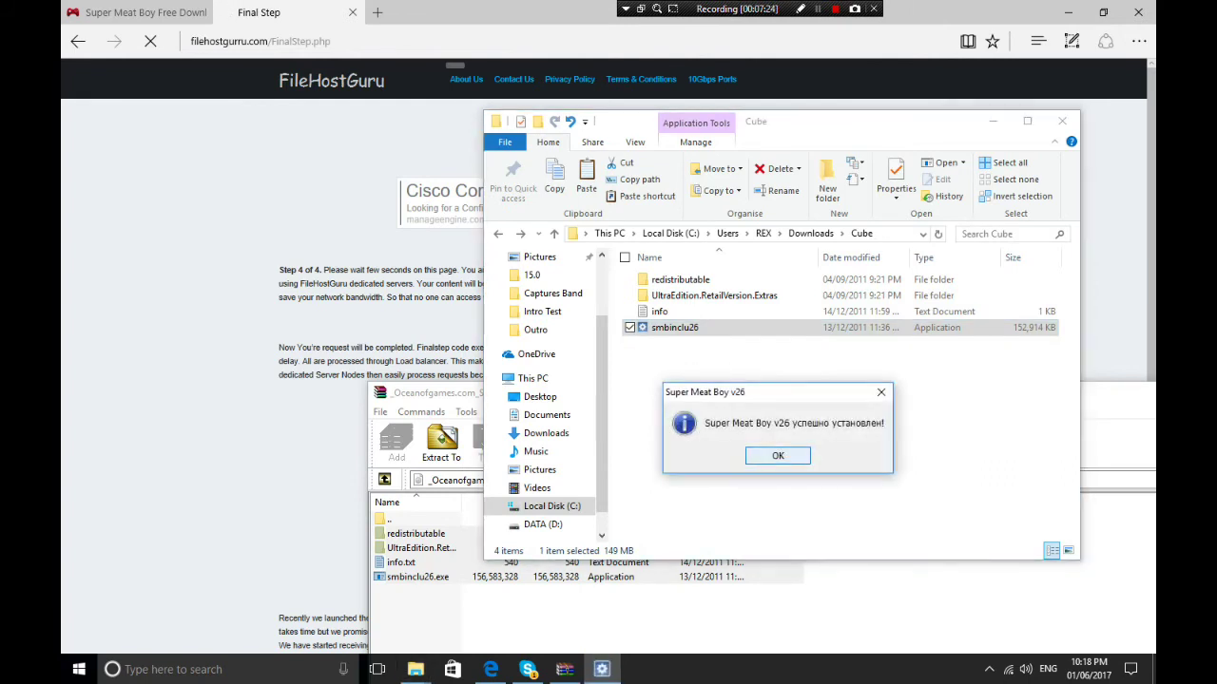
left_click(777, 455)
left_click(1153, 669)
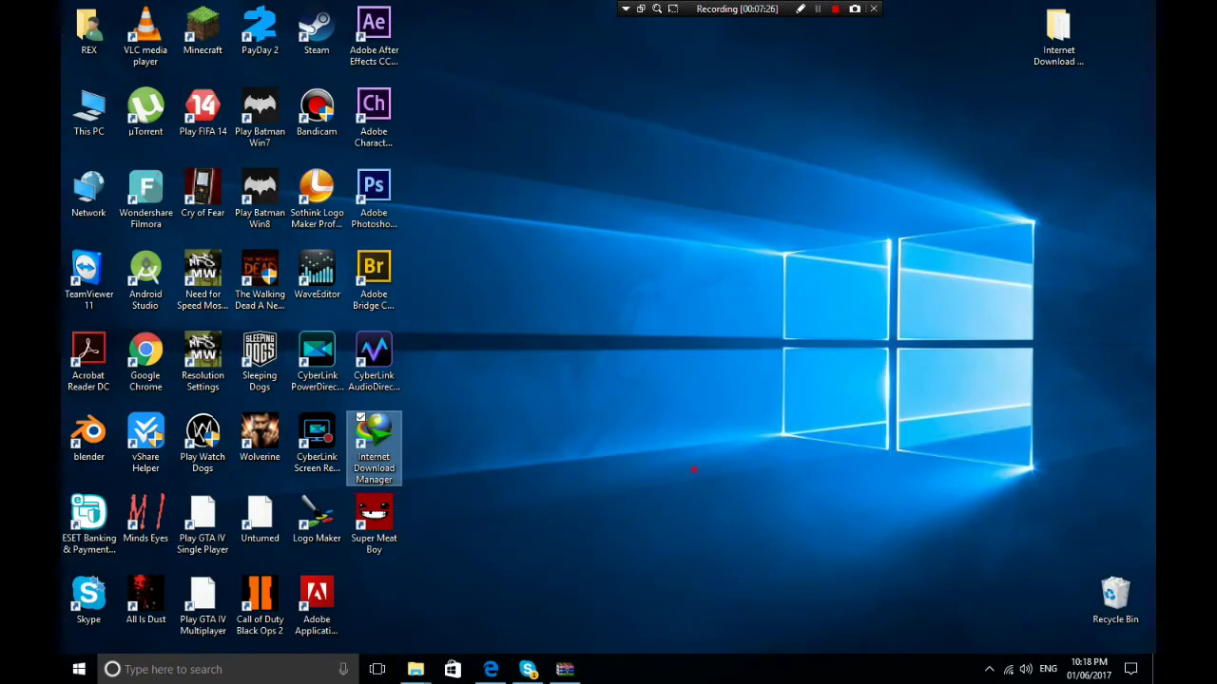
double_click(374, 518)
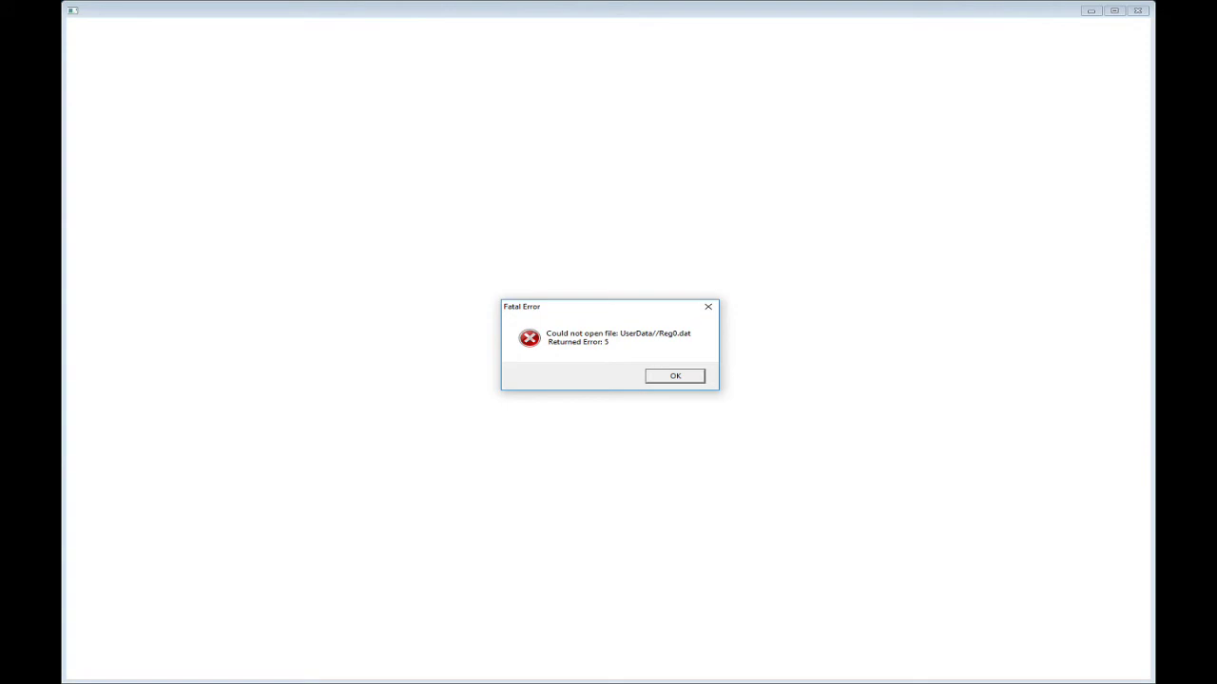
key("Return")
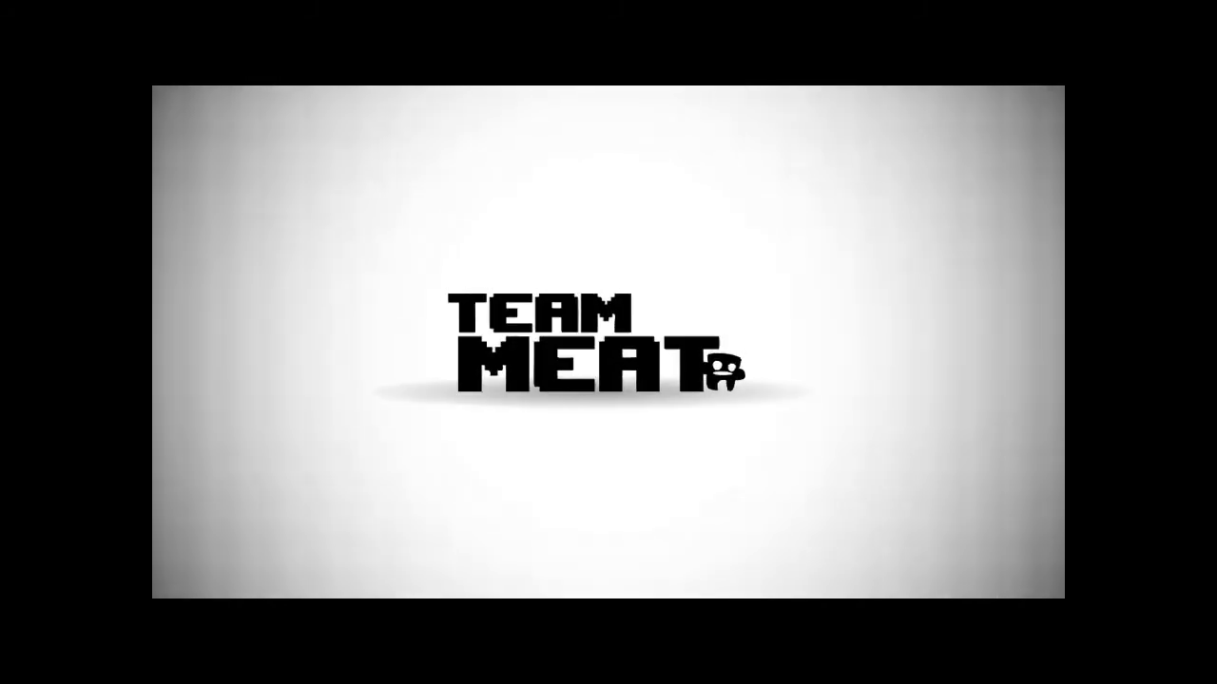
- Skip the Super Meat Boy intro and start playing from the main menu in the chapter The Forest
key("space")
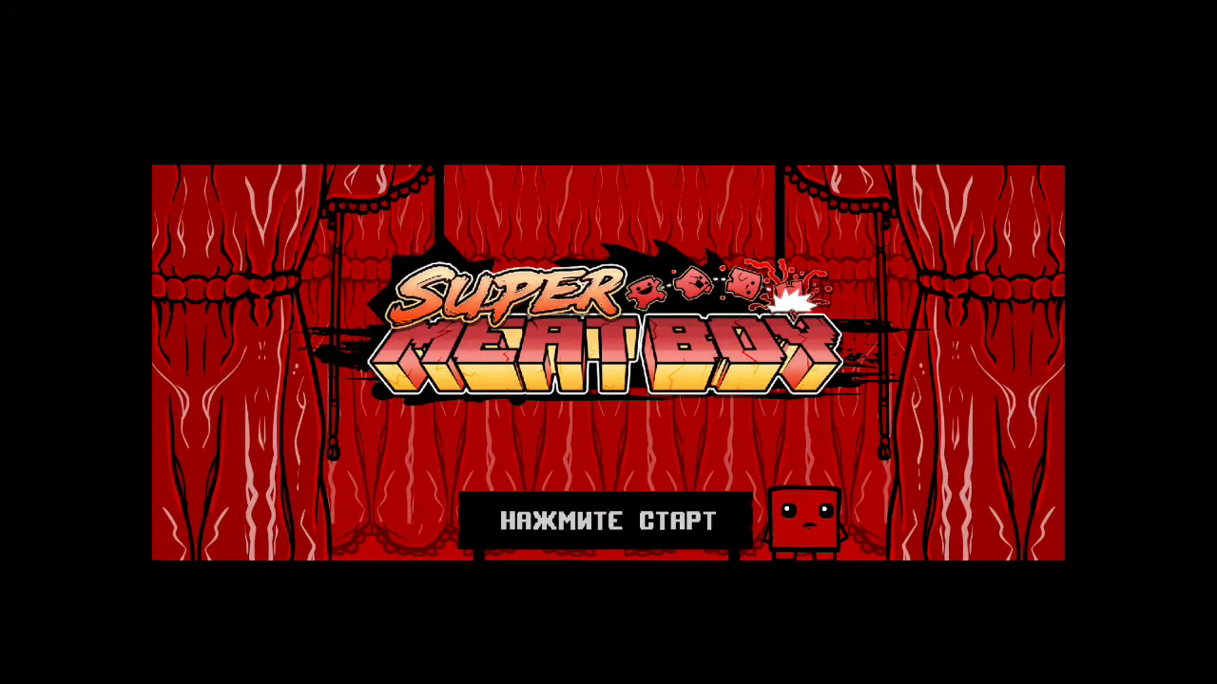
key("space")
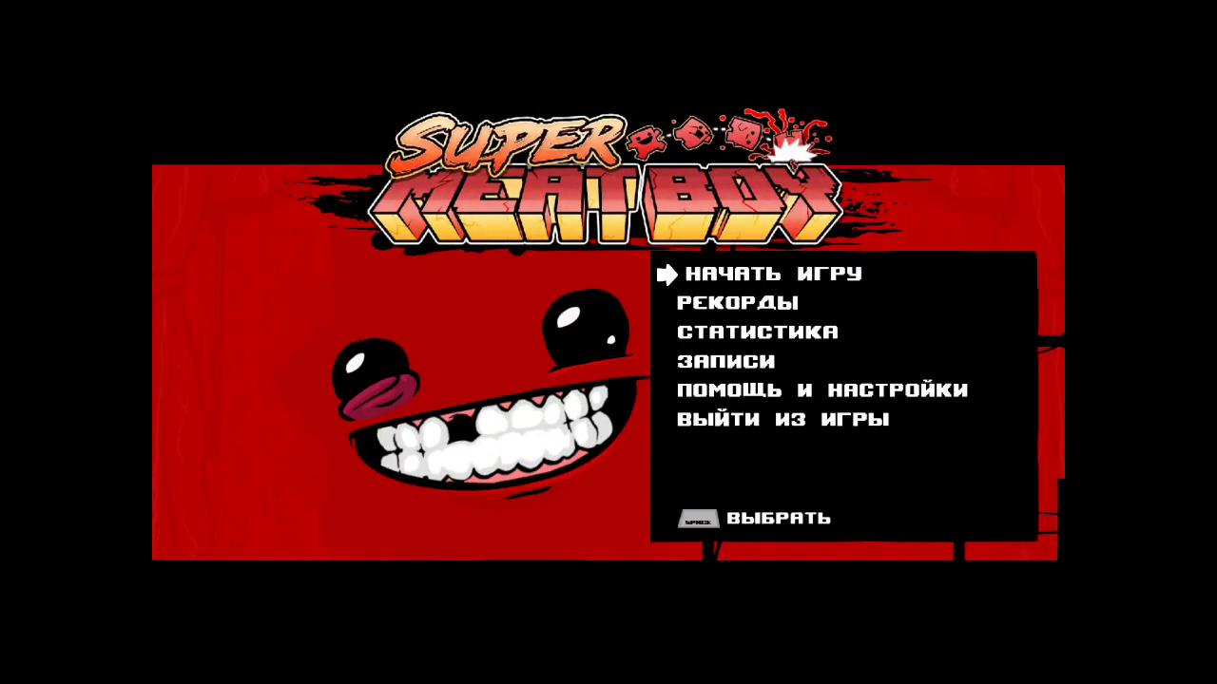
key("Down")
key("Up")
key("space")
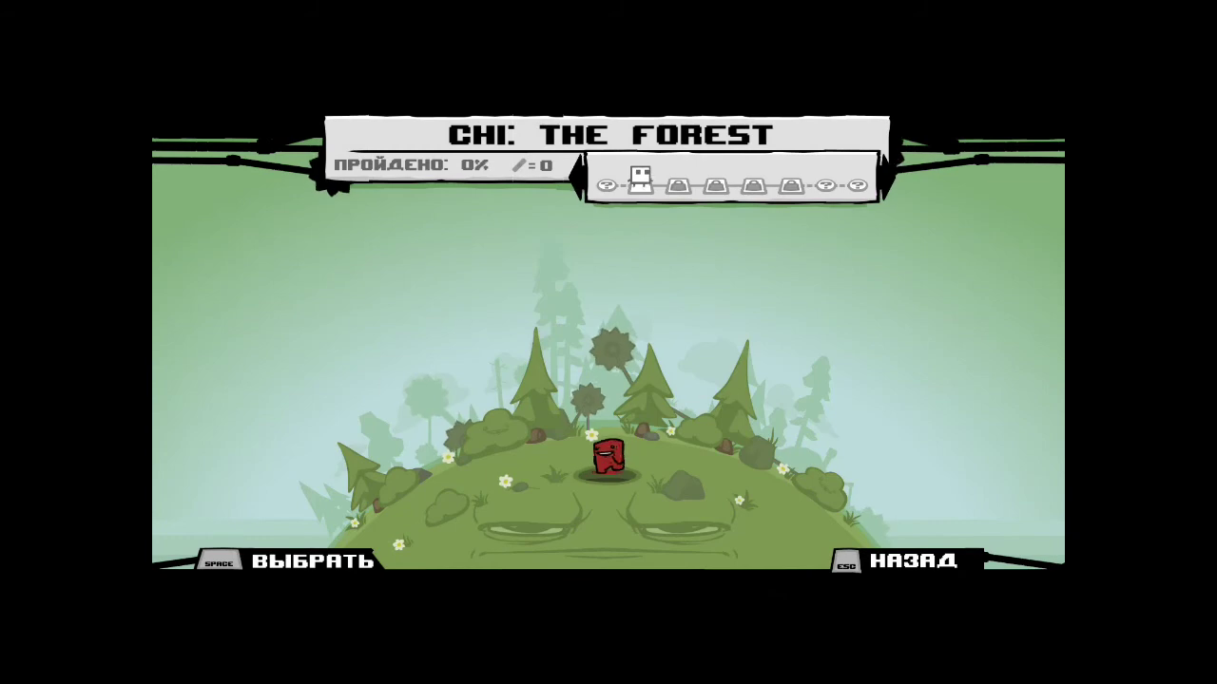
key("space")
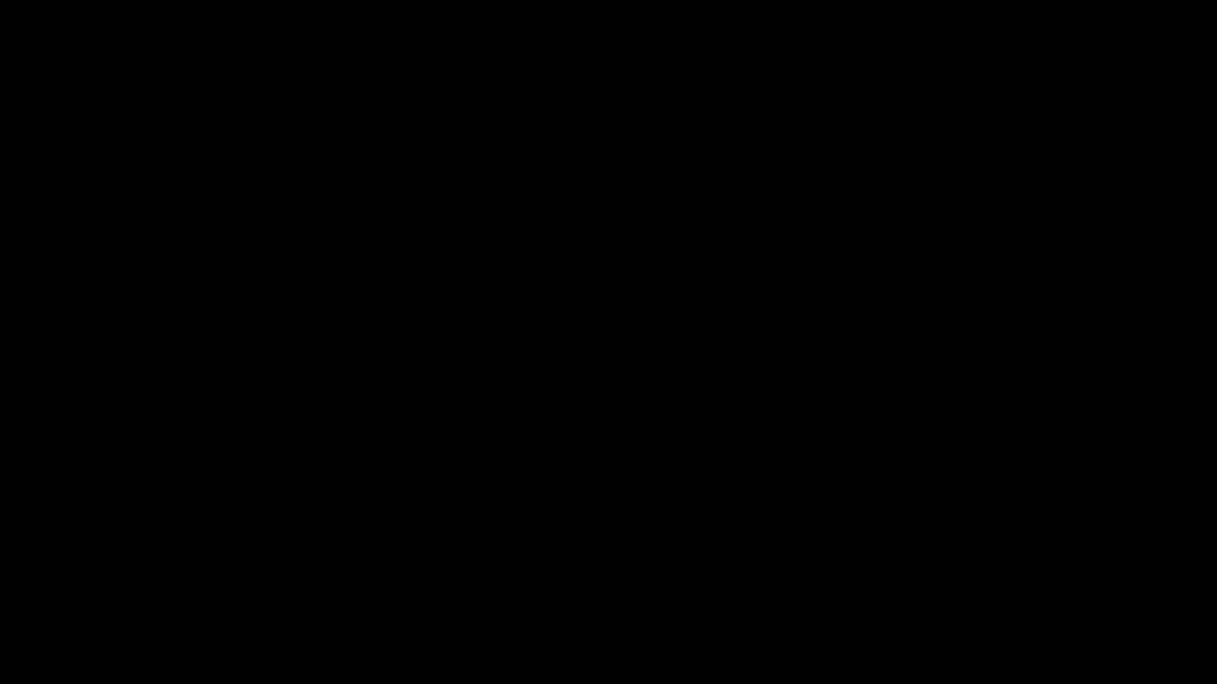